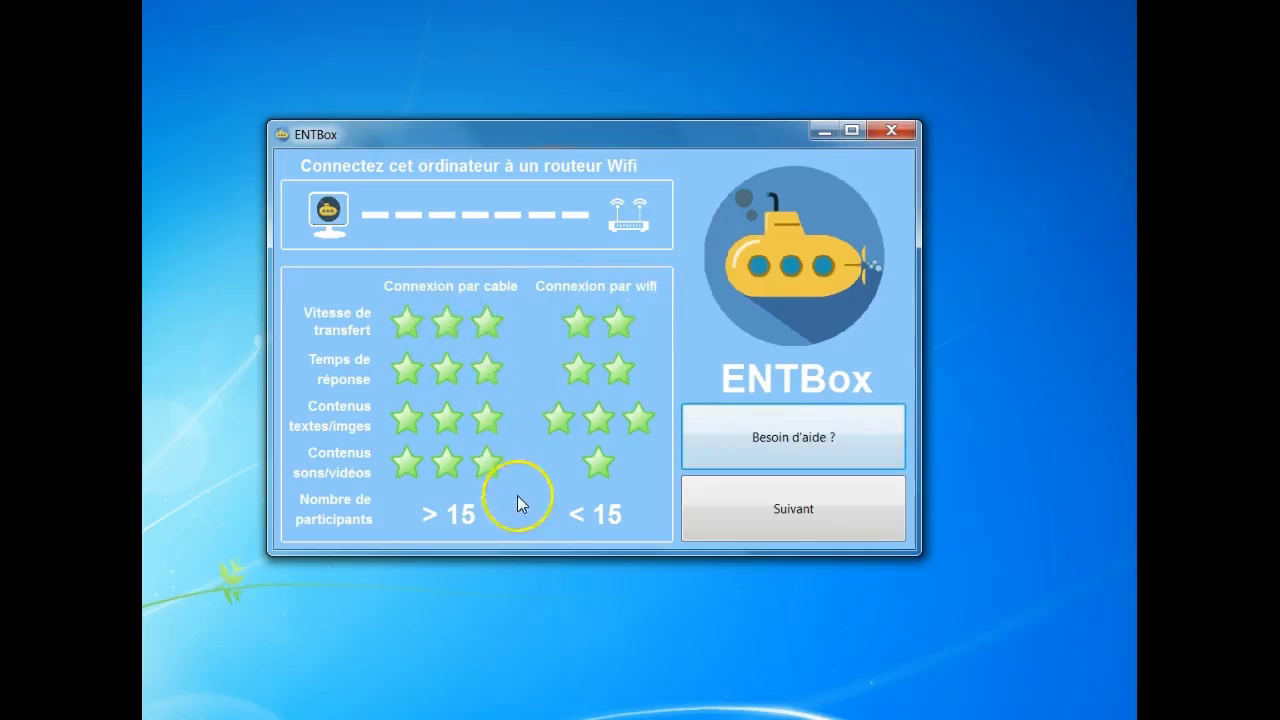
Start the ENTBox services and allow mysqld and Apache HTTP Server access through the Windows firewall.
{"action": "left_click", "coordinate": [760, 517]}
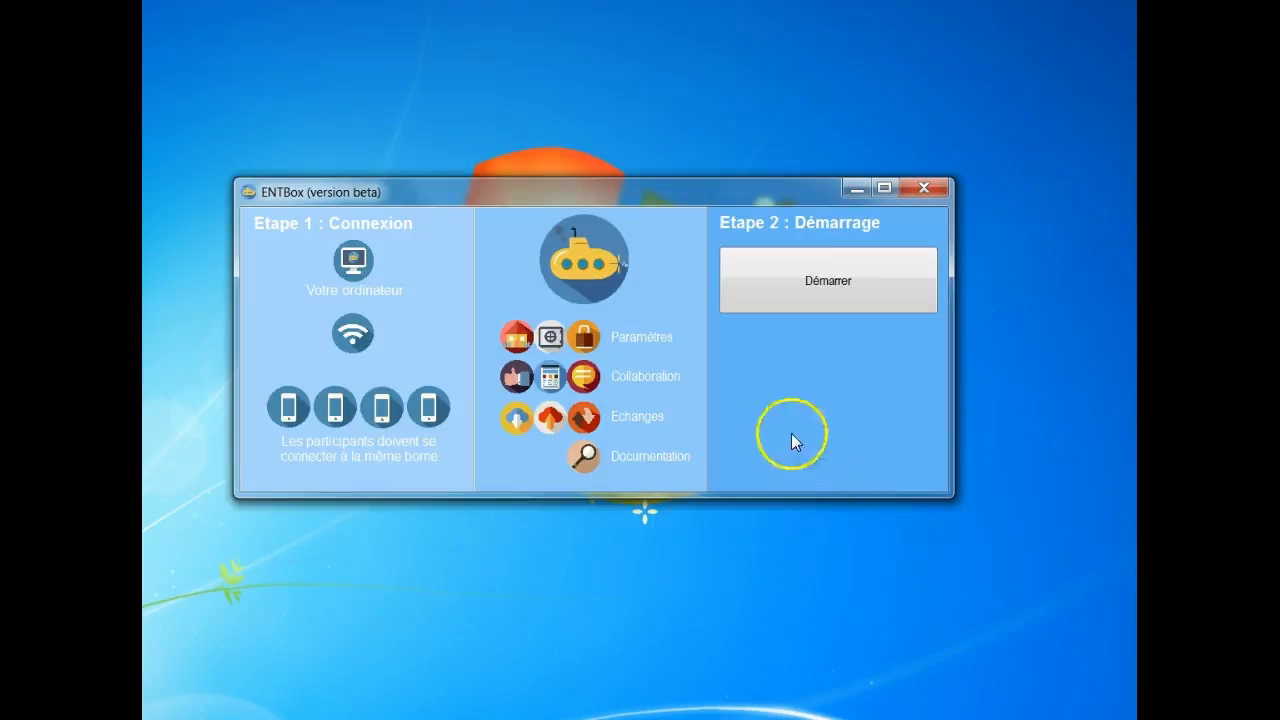
{"action": "left_click", "coordinate": [803, 270]}
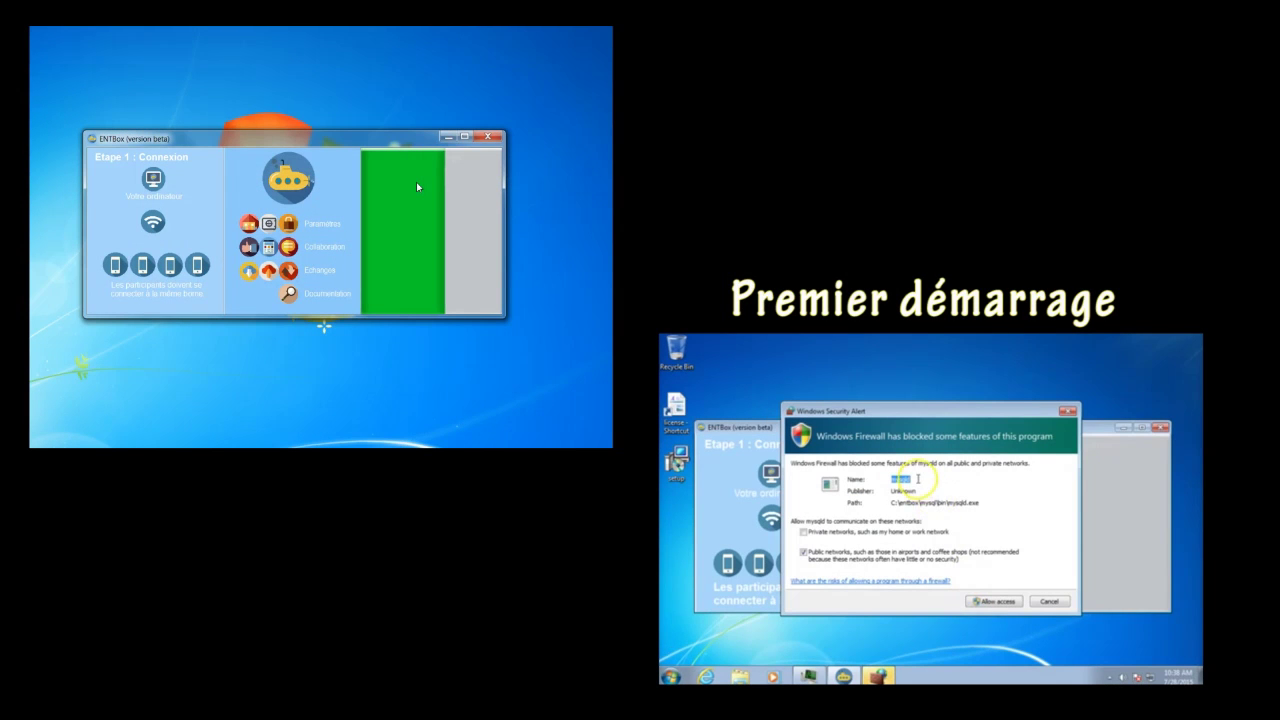
{"action": "left_click", "coordinate": [980, 600]}
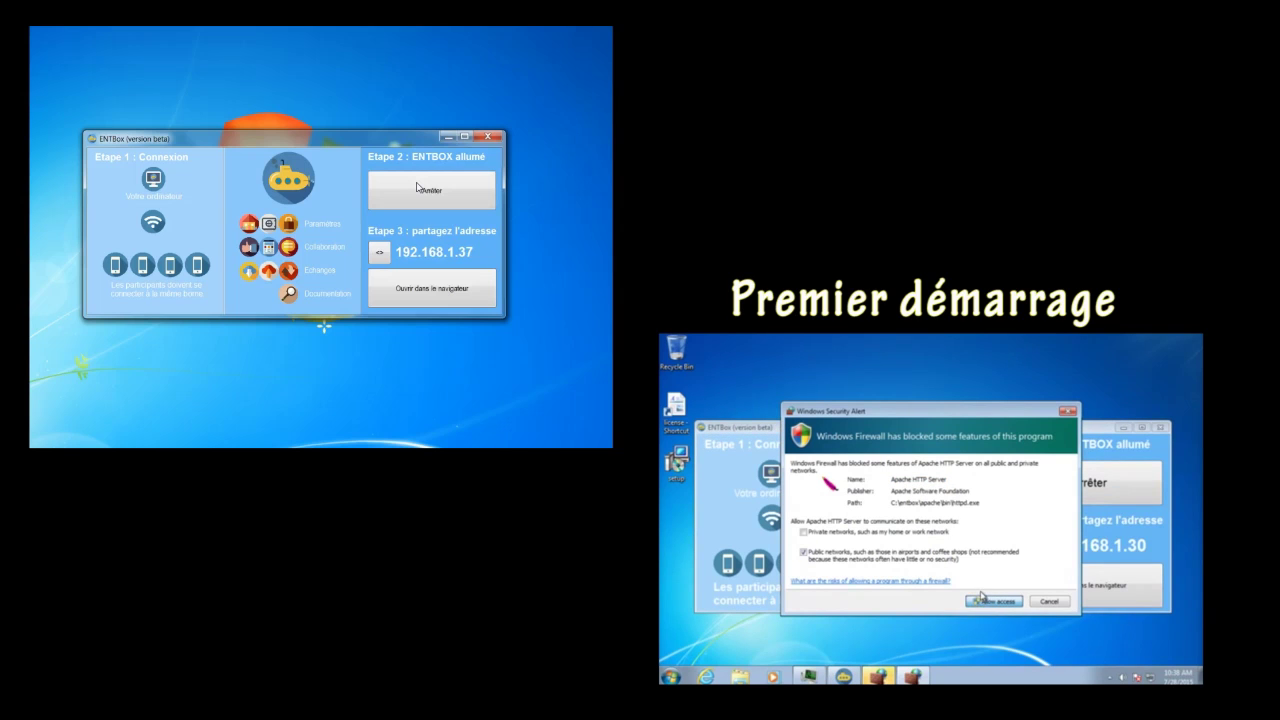
{"action": "left_click", "coordinate": [982, 597]}
{"action": "left_click", "coordinate": [982, 600]}
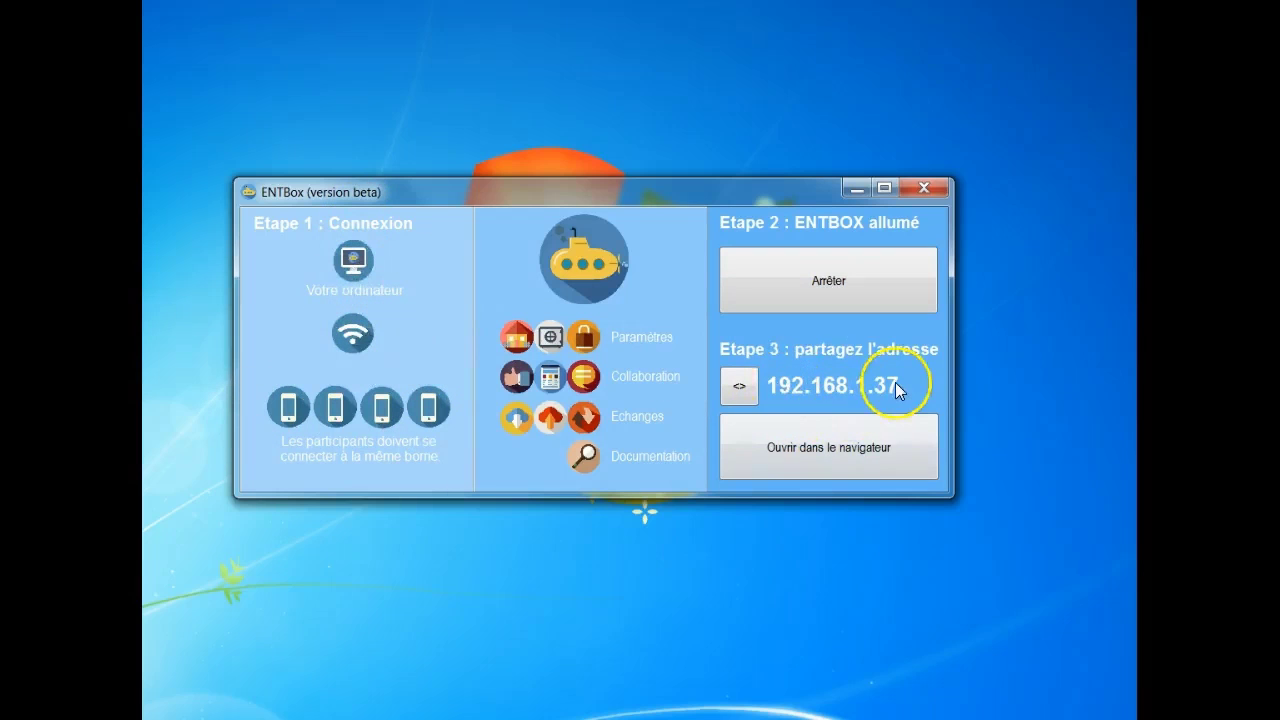
Open the ENTBox home page in the browser and look through the collaboration, exchange and documentation services it offers.
{"action": "left_click", "coordinate": [838, 452]}
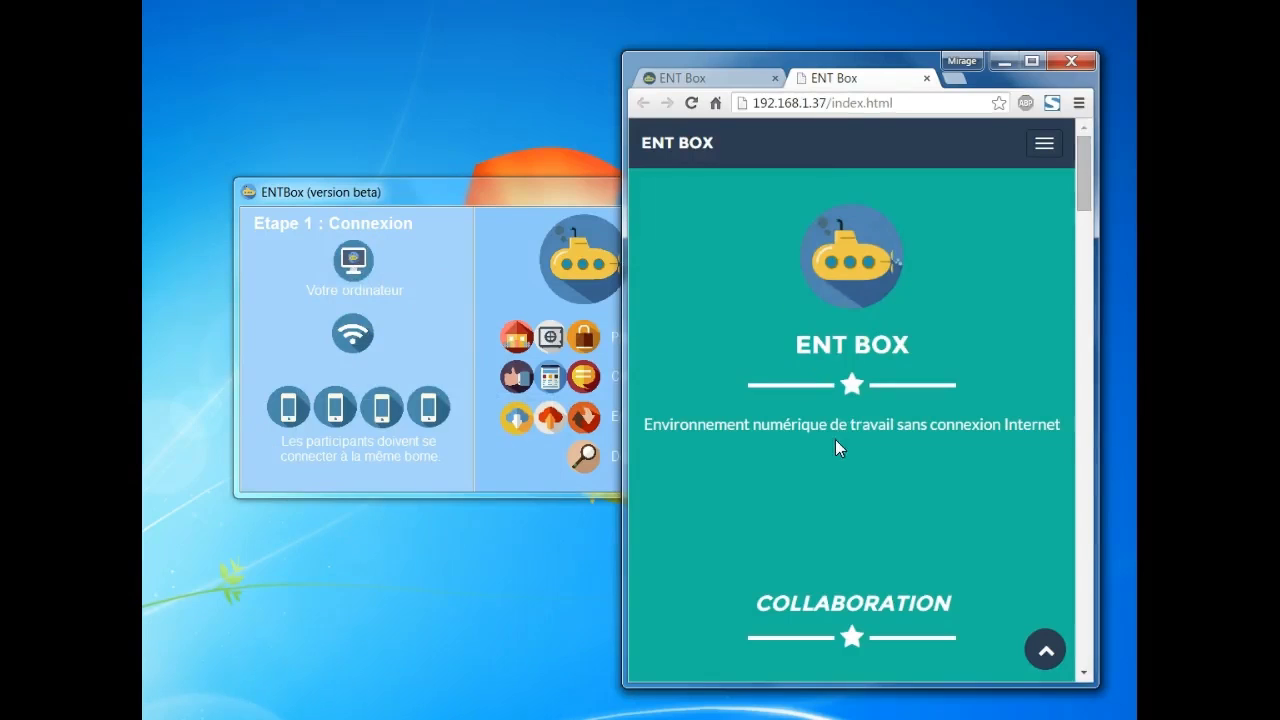
{"action": "left_click_drag", "start_coordinate": [802, 103], "coordinate": [905, 105]}
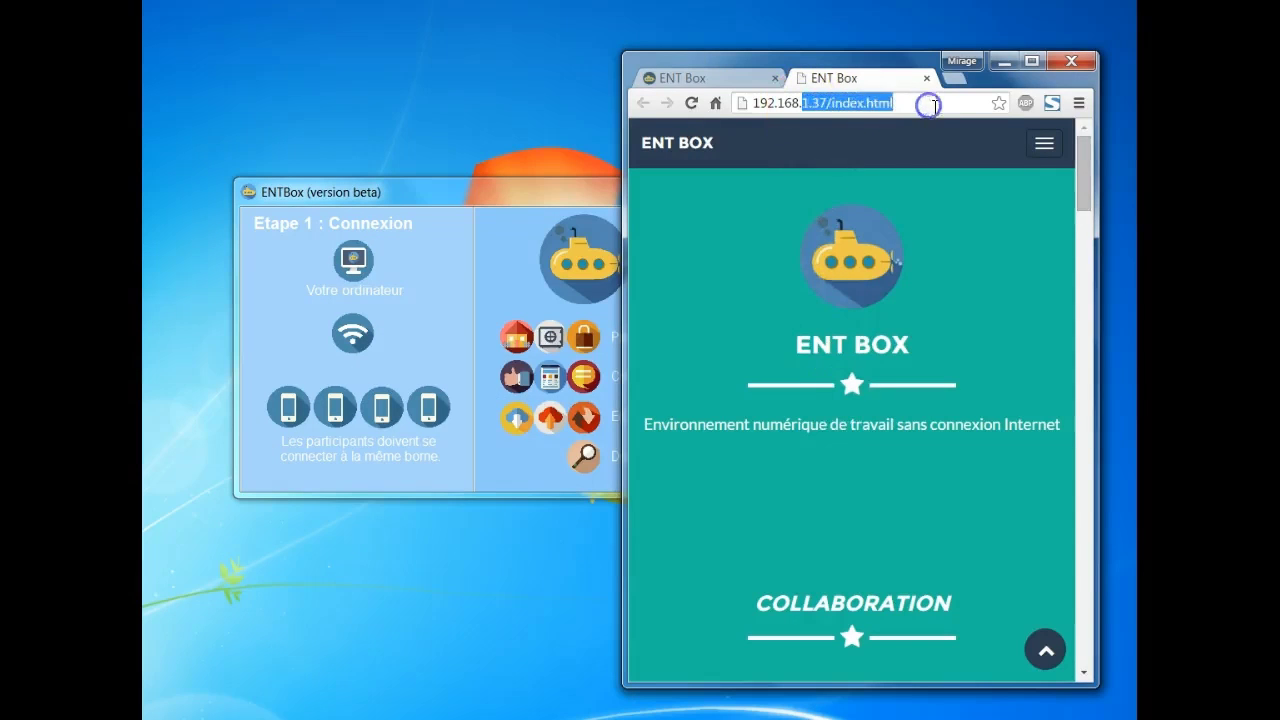
{"action": "left_click", "coordinate": [905, 104]}
{"action": "scroll", "coordinate": [965, 277], "scroll_direction": "down", "scroll_amount": 3}
{"action": "scroll", "coordinate": [965, 280], "scroll_direction": "down", "scroll_amount": 15}
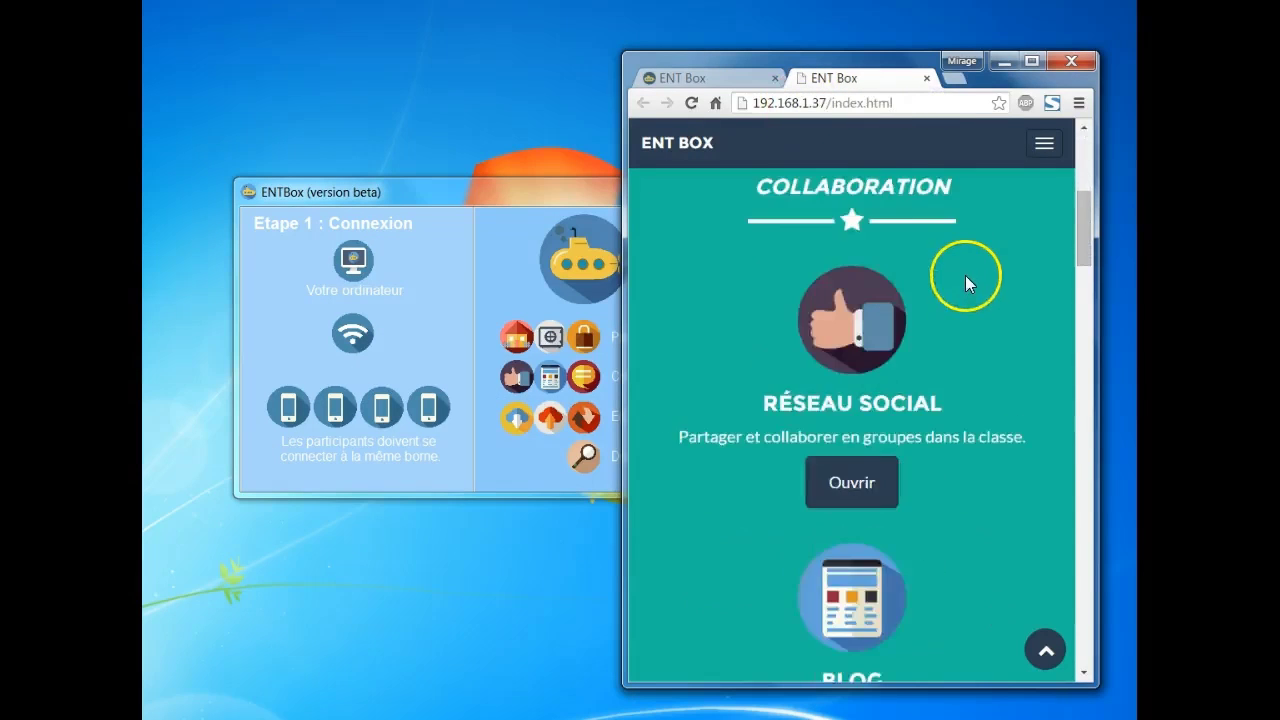
{"action": "scroll", "coordinate": [967, 269], "scroll_direction": "down", "scroll_amount": 15}
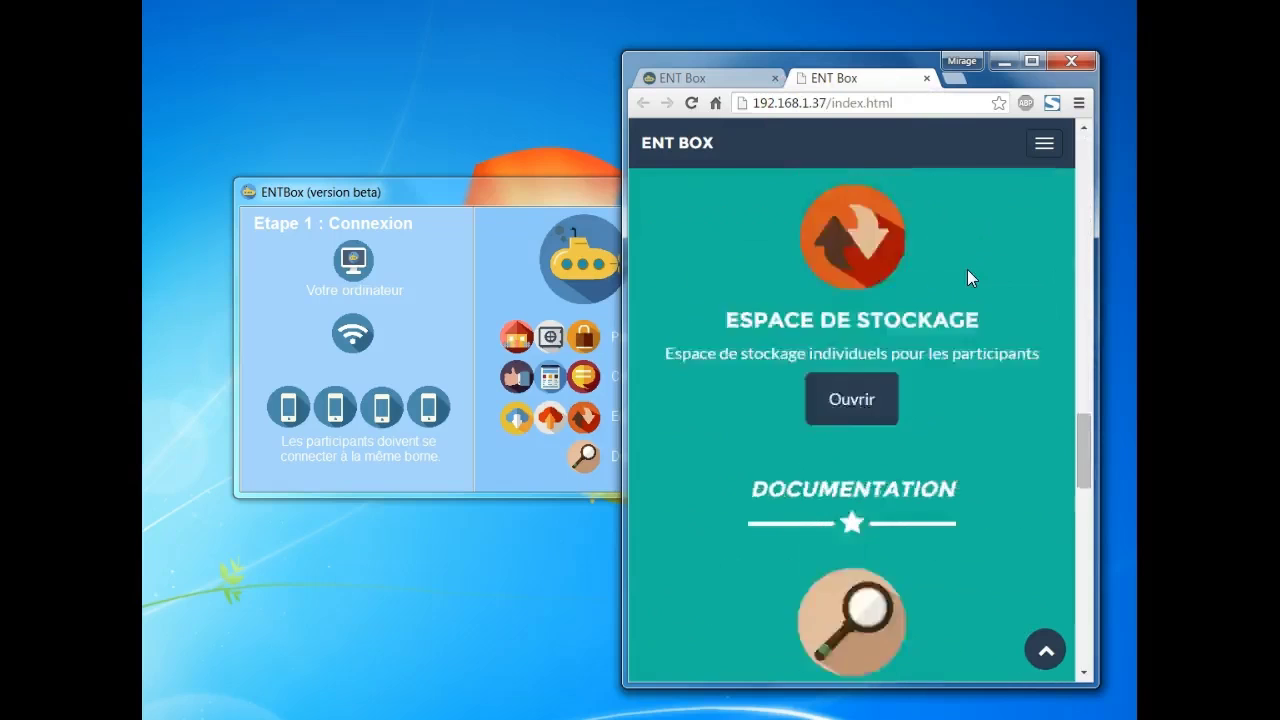
{"action": "scroll", "coordinate": [969, 270], "scroll_direction": "up", "scroll_amount": 15}
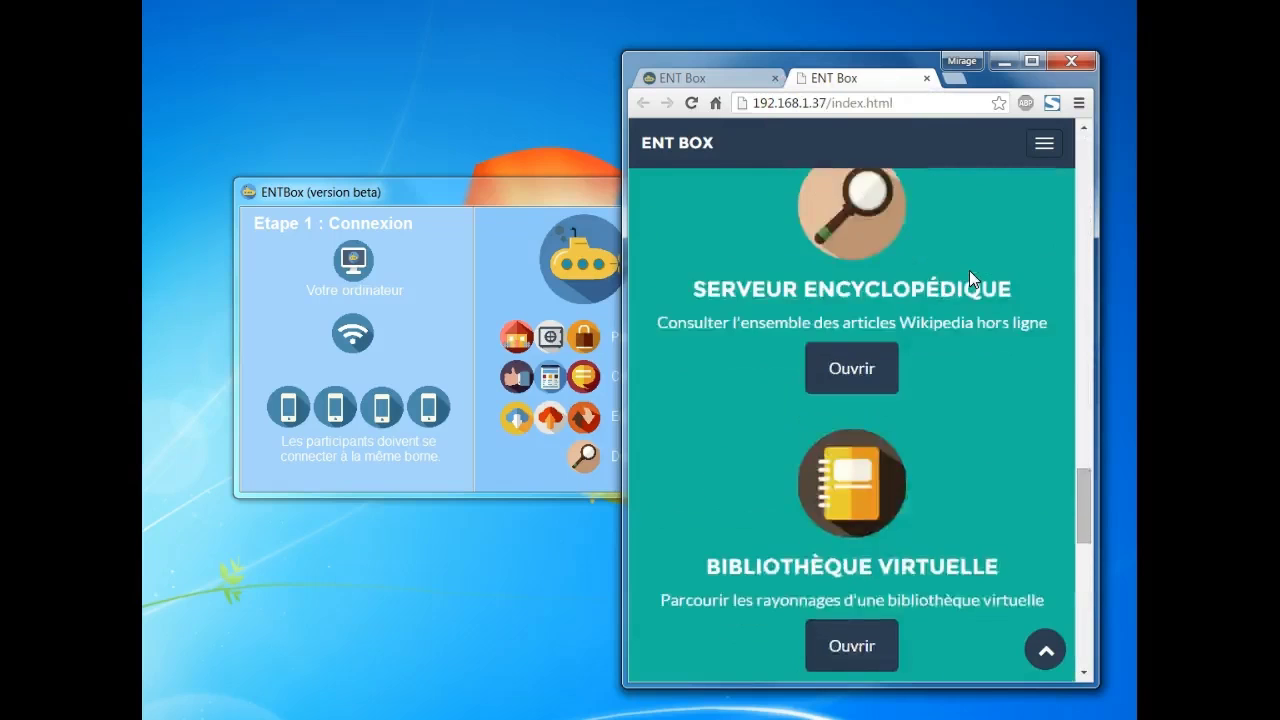
{"action": "scroll", "coordinate": [973, 272], "scroll_direction": "up", "scroll_amount": 6}
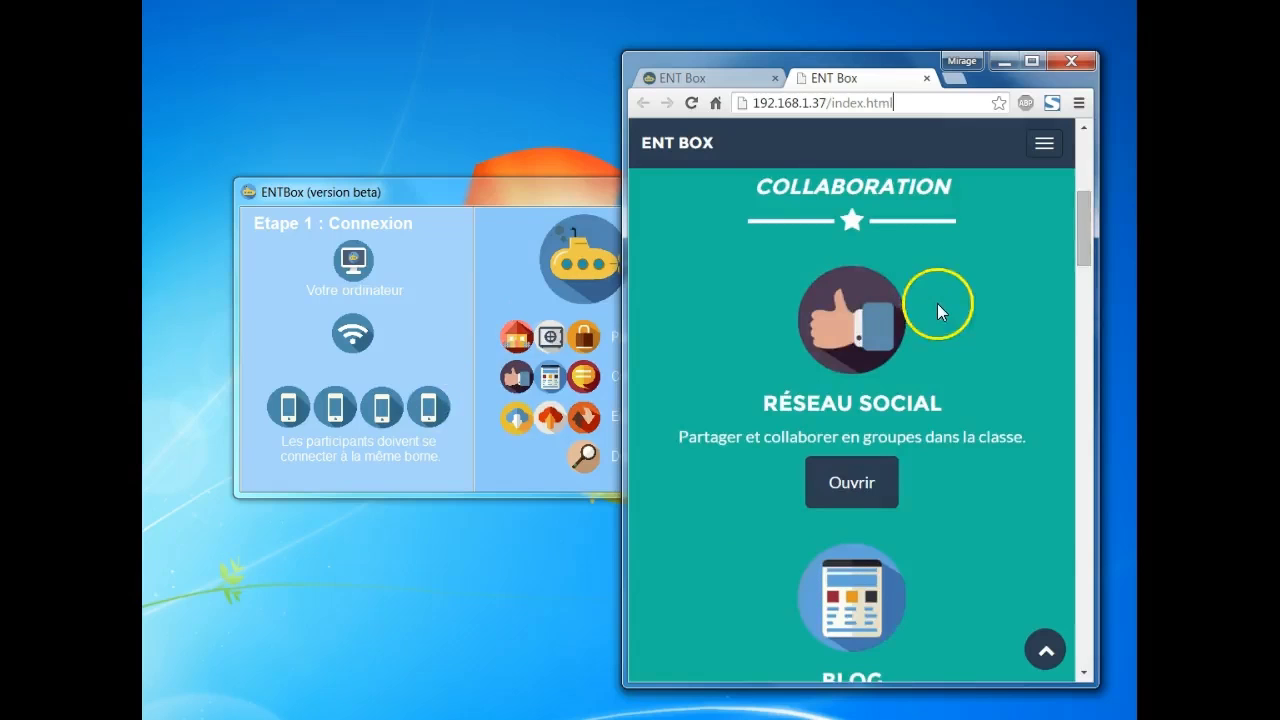
{"action": "scroll", "coordinate": [940, 305], "scroll_direction": "down", "scroll_amount": 5}
{"action": "scroll", "coordinate": [955, 315], "scroll_direction": "down", "scroll_amount": 4}
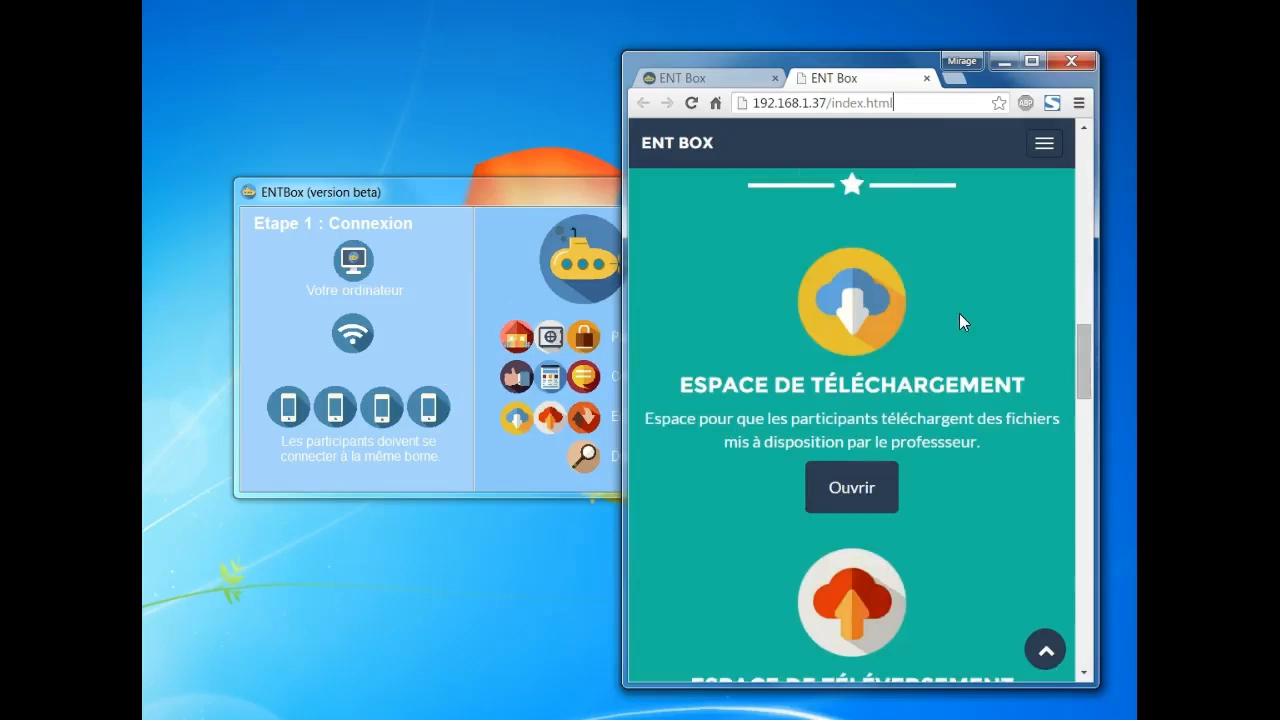
{"action": "scroll", "coordinate": [959, 314], "scroll_direction": "down", "scroll_amount": 3}
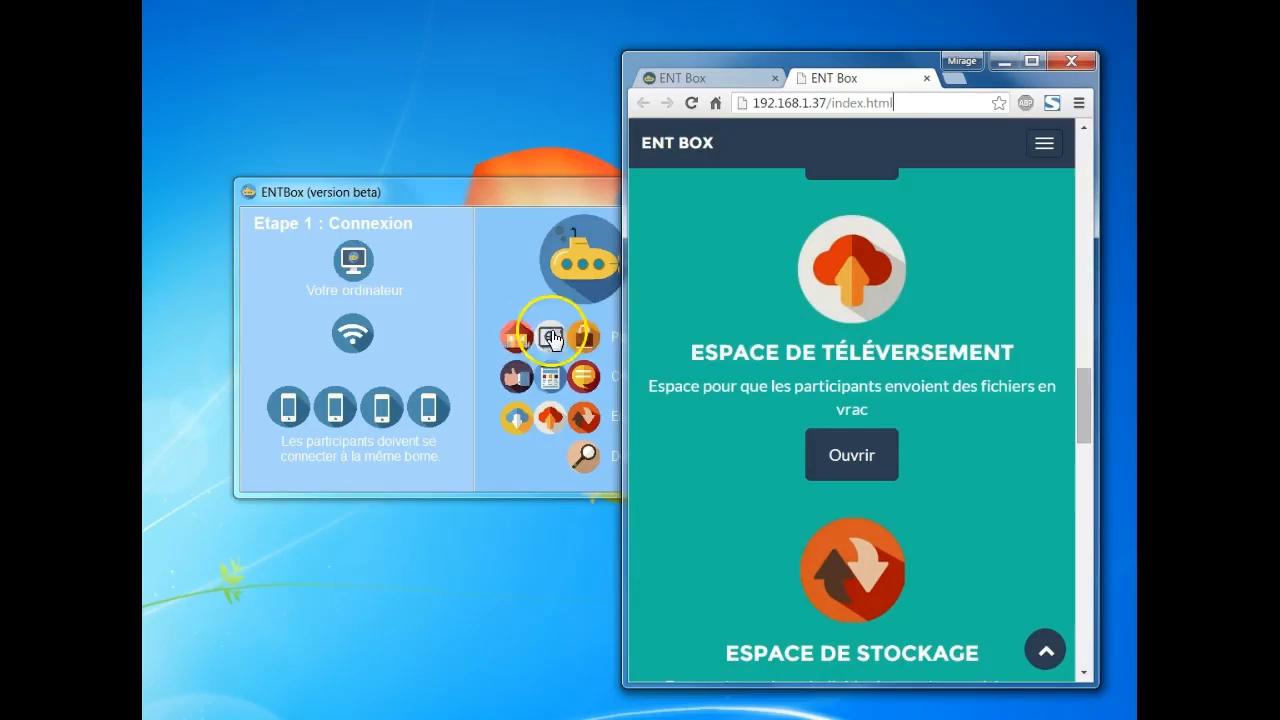
Customize the home page to offer only Réseau social, Blog and Pad Collaboratif, disabling all other services.
{"action": "right_click", "coordinate": [510, 333]}
{"action": "left_click", "coordinate": [555, 373]}
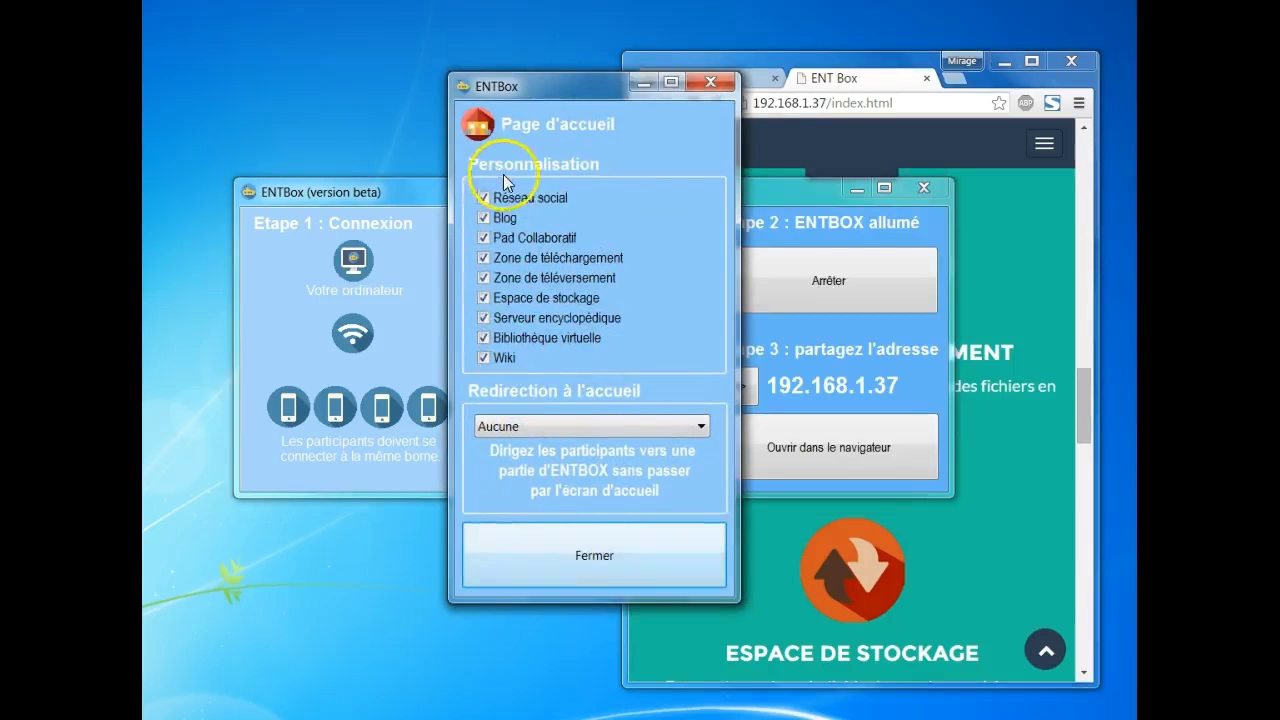
{"action": "left_click", "coordinate": [530, 238]}
{"action": "left_click", "coordinate": [520, 240]}
{"action": "left_click", "coordinate": [522, 278]}
{"action": "left_click", "coordinate": [524, 296]}
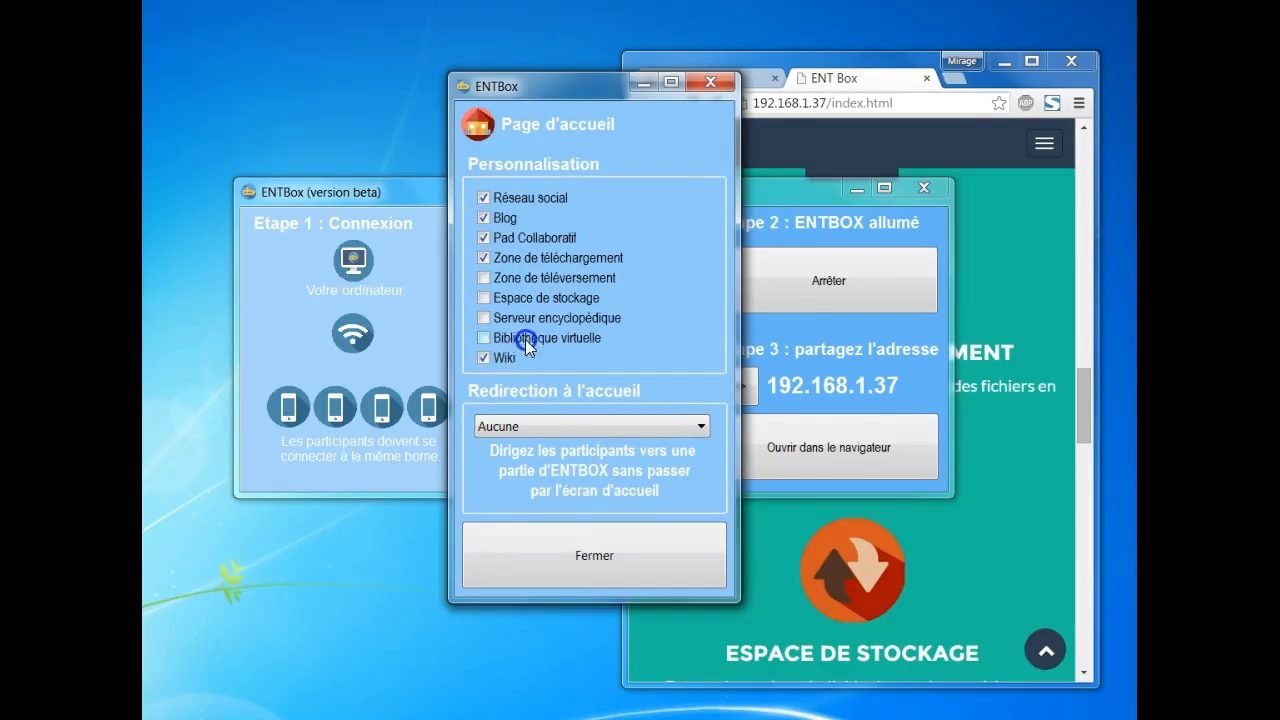
{"action": "left_click", "coordinate": [495, 357]}
{"action": "left_click", "coordinate": [540, 257]}
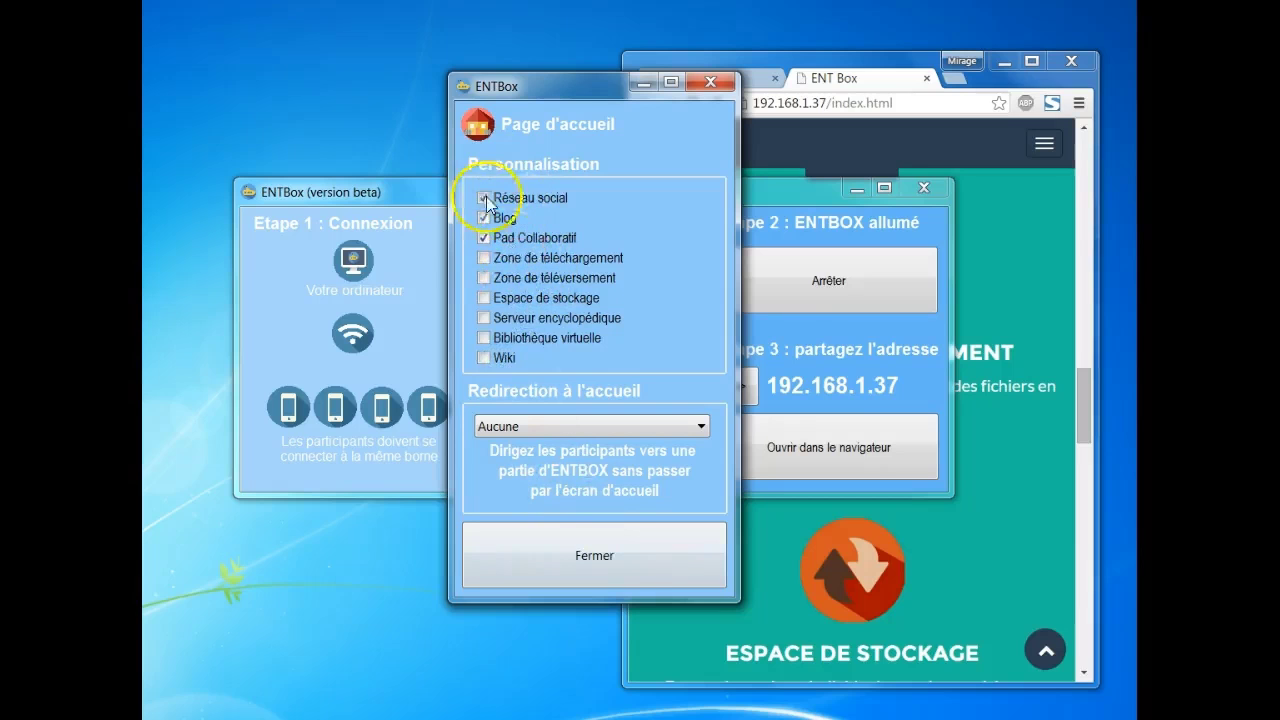
{"action": "left_click", "coordinate": [616, 560]}
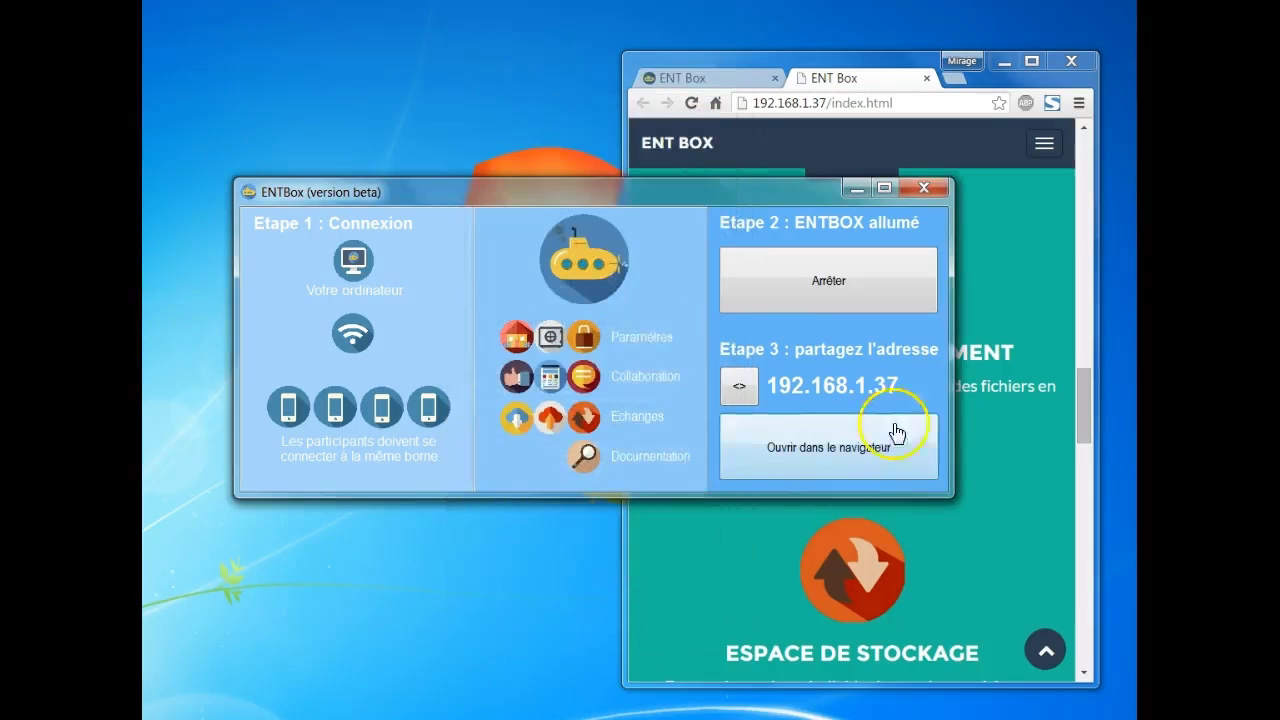
Reload the ENTBox home page in the browser and check which services it offers.
{"action": "left_click", "coordinate": [894, 434]}
{"action": "left_click", "coordinate": [691, 105]}
{"action": "scroll", "coordinate": [821, 220], "scroll_direction": "down", "scroll_amount": 15}
{"action": "scroll", "coordinate": [871, 229], "scroll_direction": "up", "scroll_amount": 8}
{"action": "scroll", "coordinate": [915, 282], "scroll_direction": "up", "scroll_amount": 6}
{"action": "scroll", "coordinate": [940, 280], "scroll_direction": "down", "scroll_amount": 3}
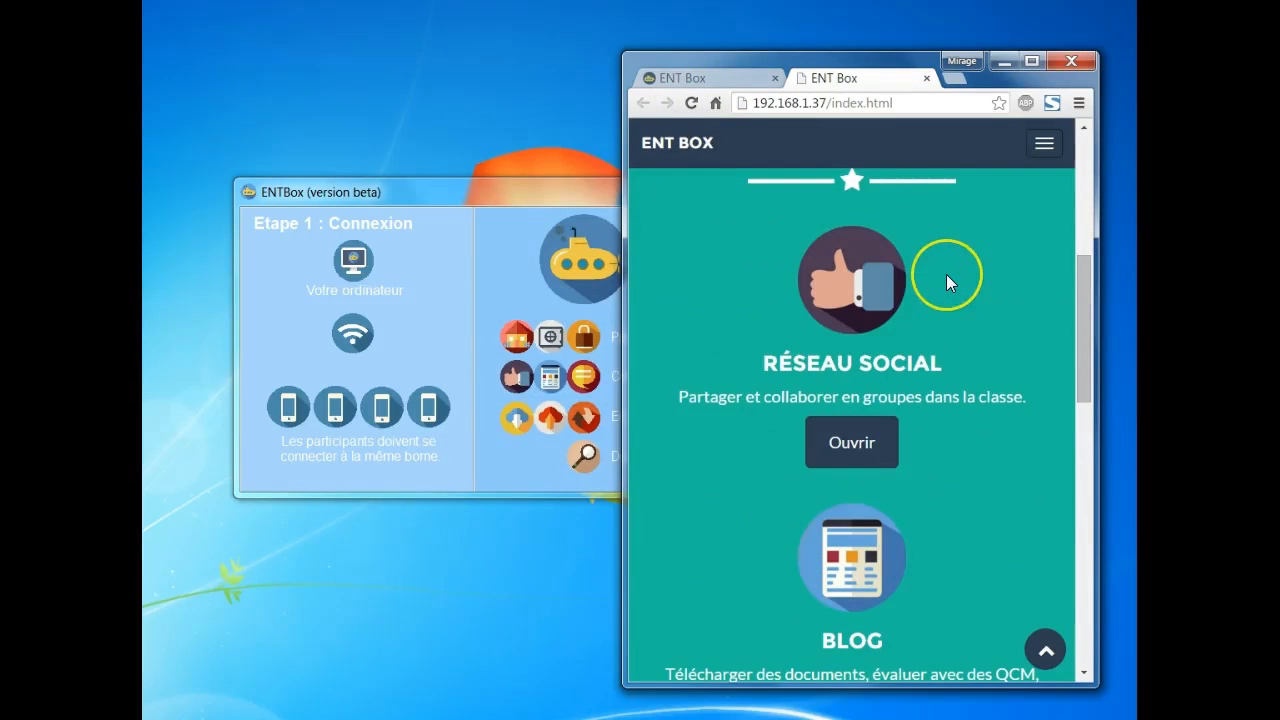
Set the home page redirection to Réseau Social in the home page settings.
{"action": "left_click", "coordinate": [517, 340]}
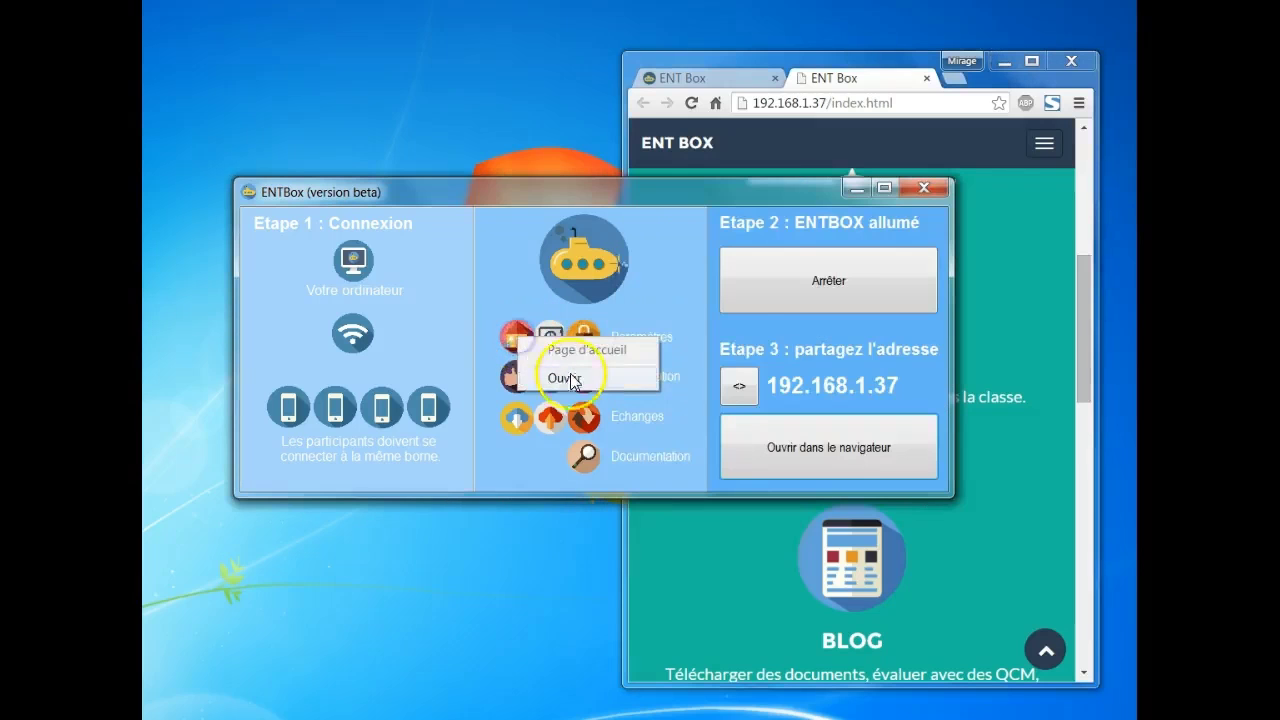
{"action": "left_click", "coordinate": [570, 372]}
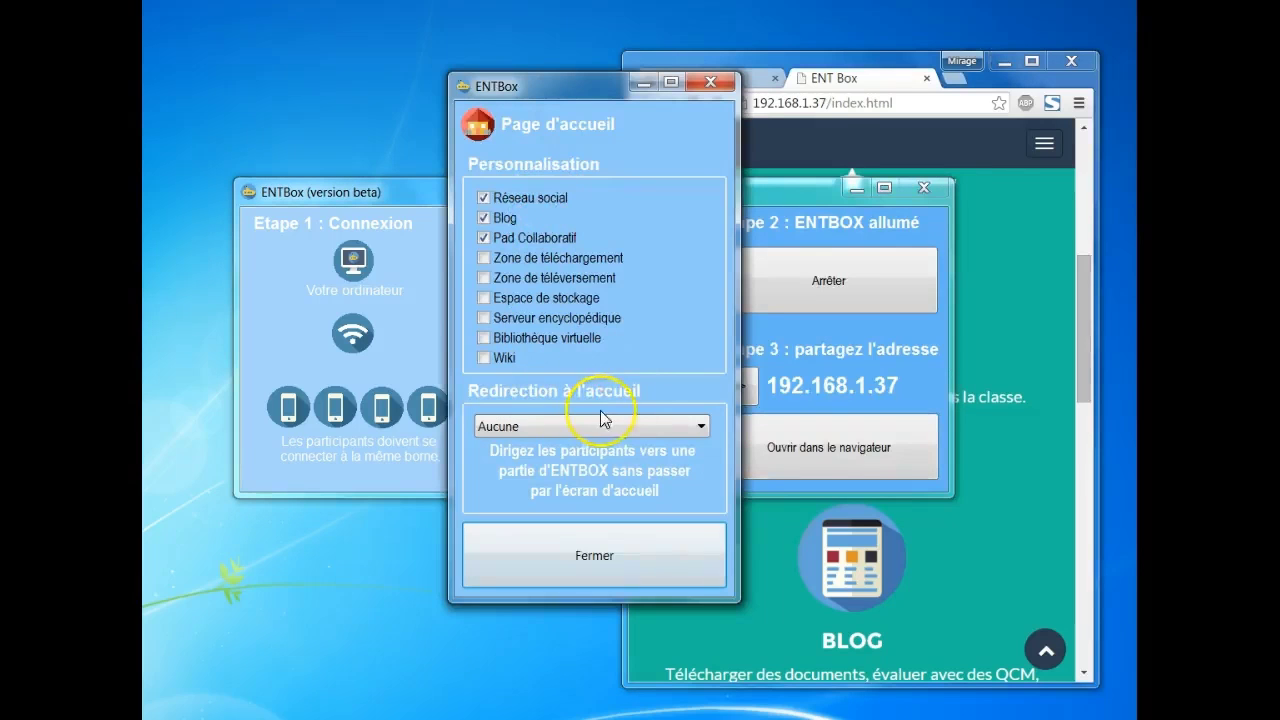
{"action": "left_click", "coordinate": [630, 427]}
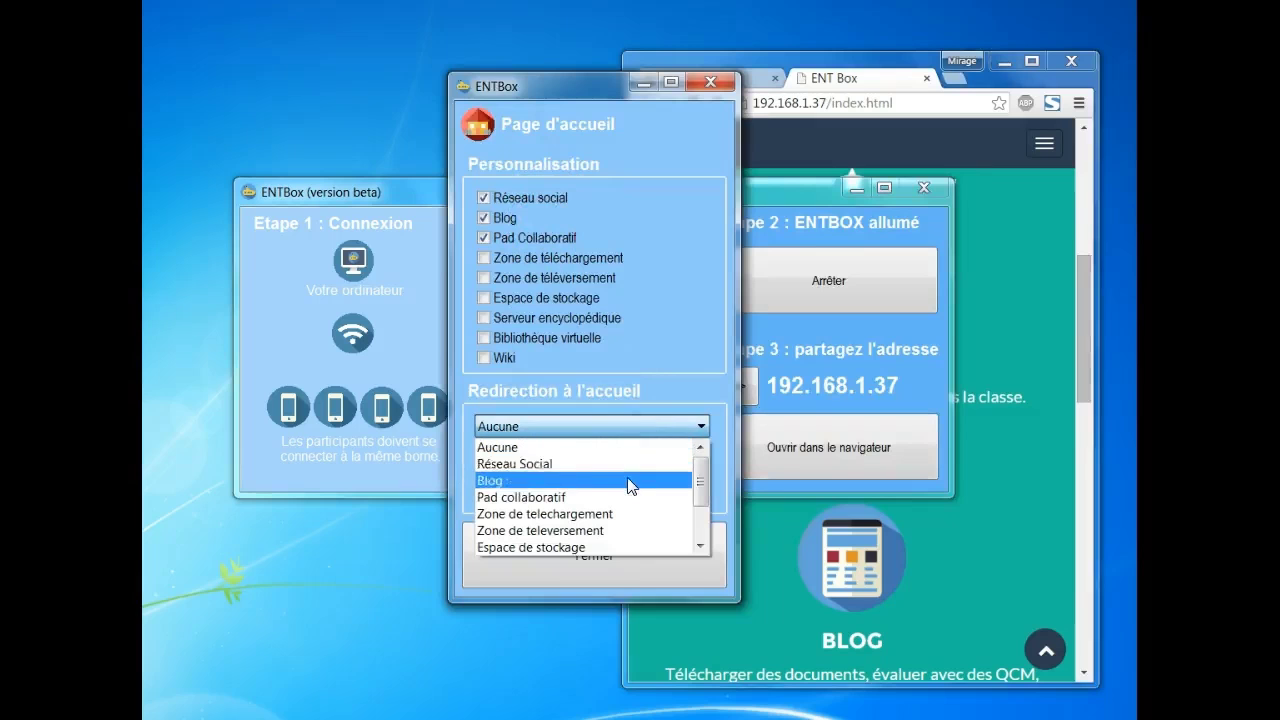
{"action": "left_click", "coordinate": [621, 464]}
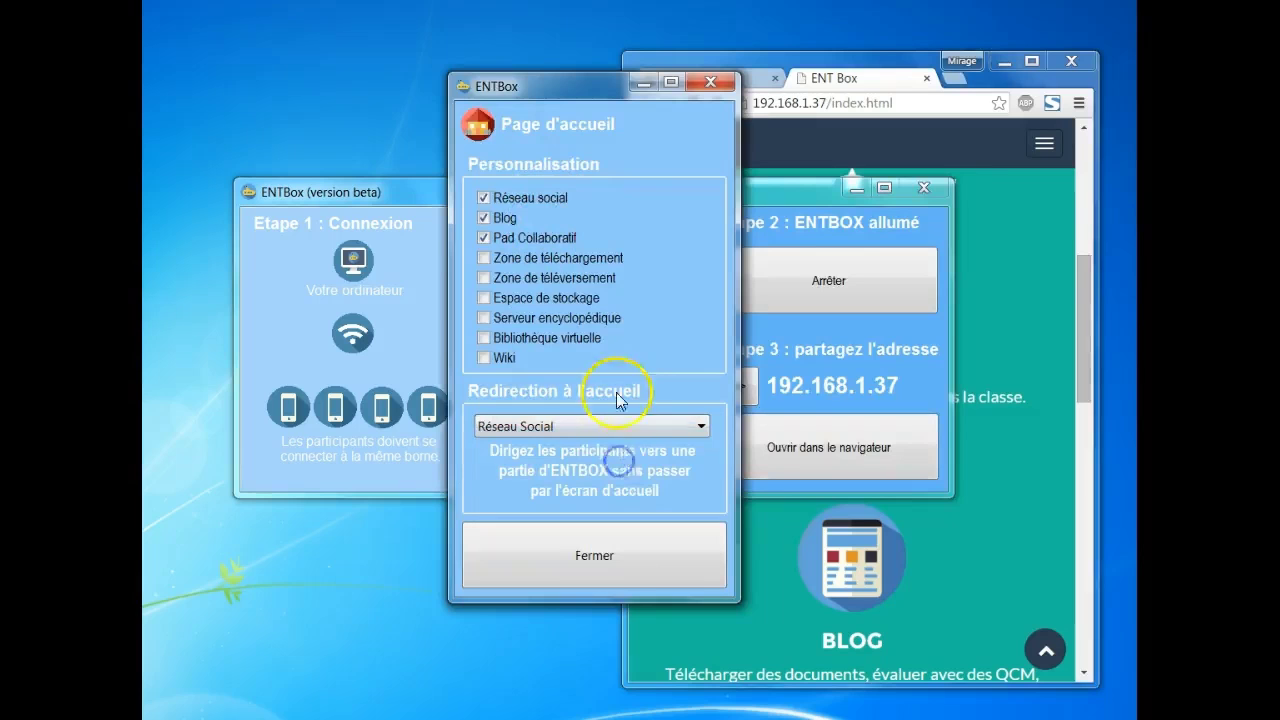
{"action": "left_click", "coordinate": [628, 553]}
Reload the home page in the browser to check the redirection.
{"action": "left_click", "coordinate": [1009, 505]}
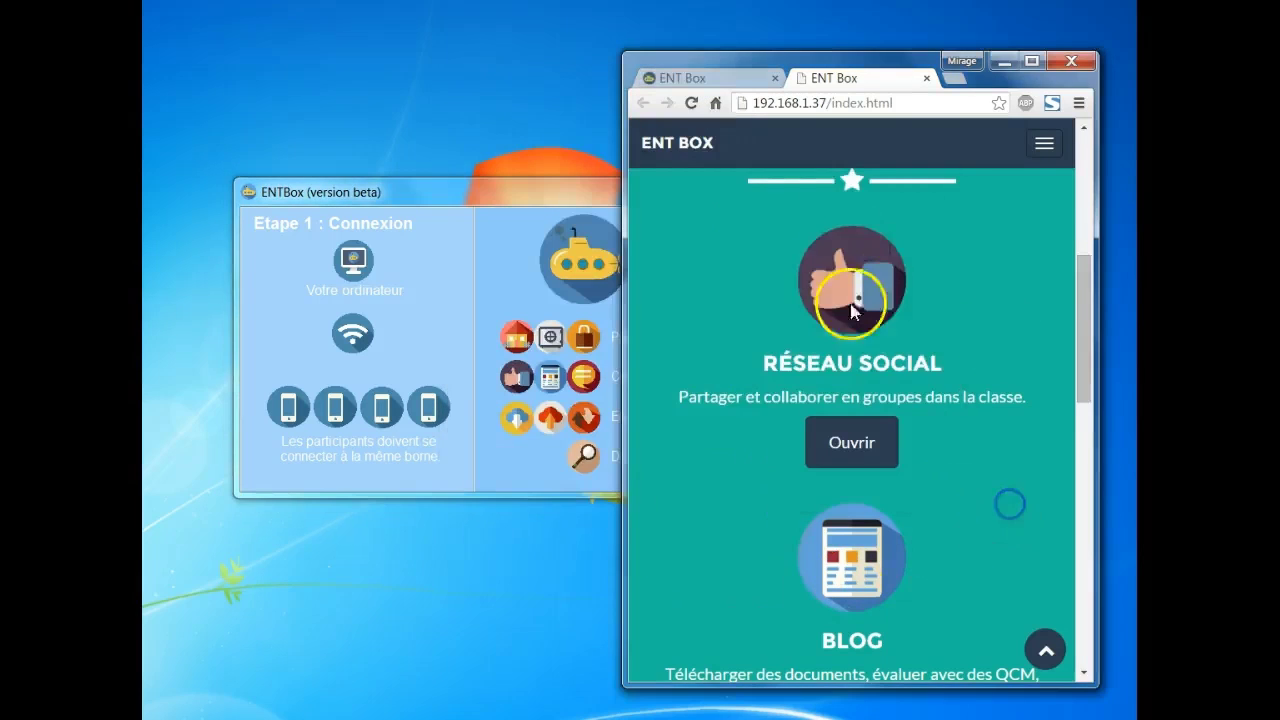
{"action": "scroll", "coordinate": [753, 275], "scroll_direction": "up", "scroll_amount": 5}
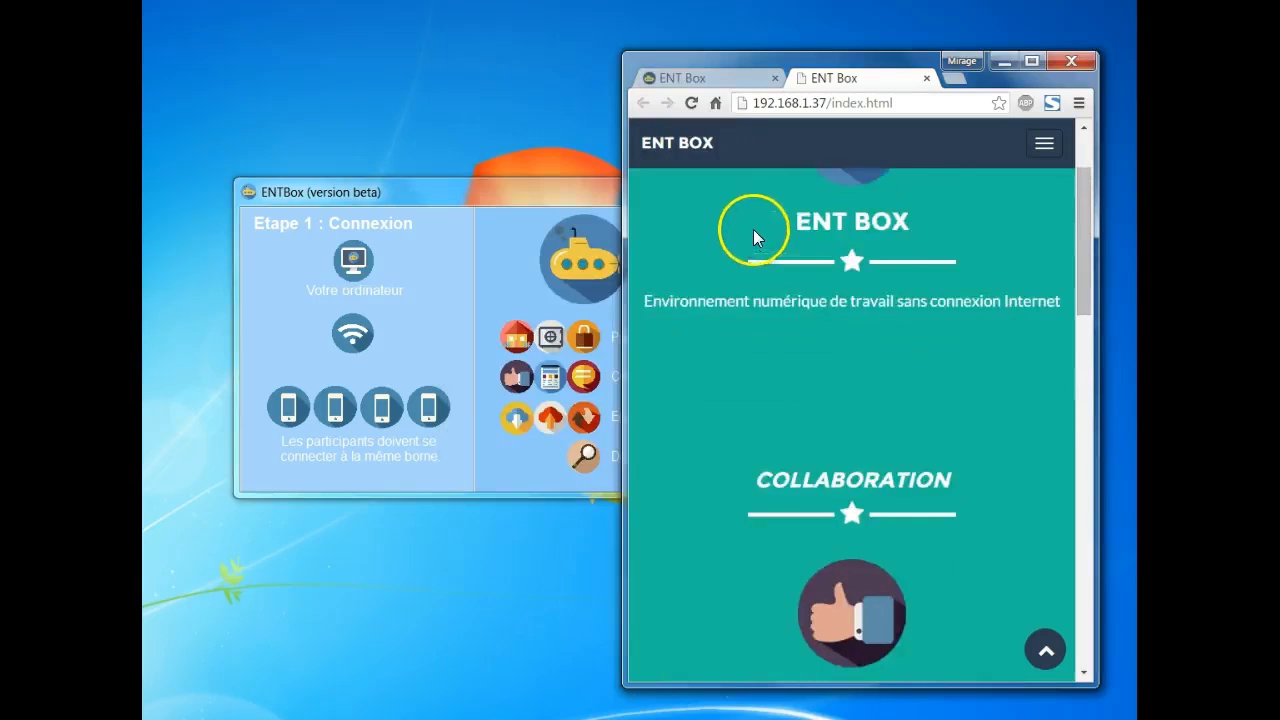
{"action": "left_click", "coordinate": [691, 103]}
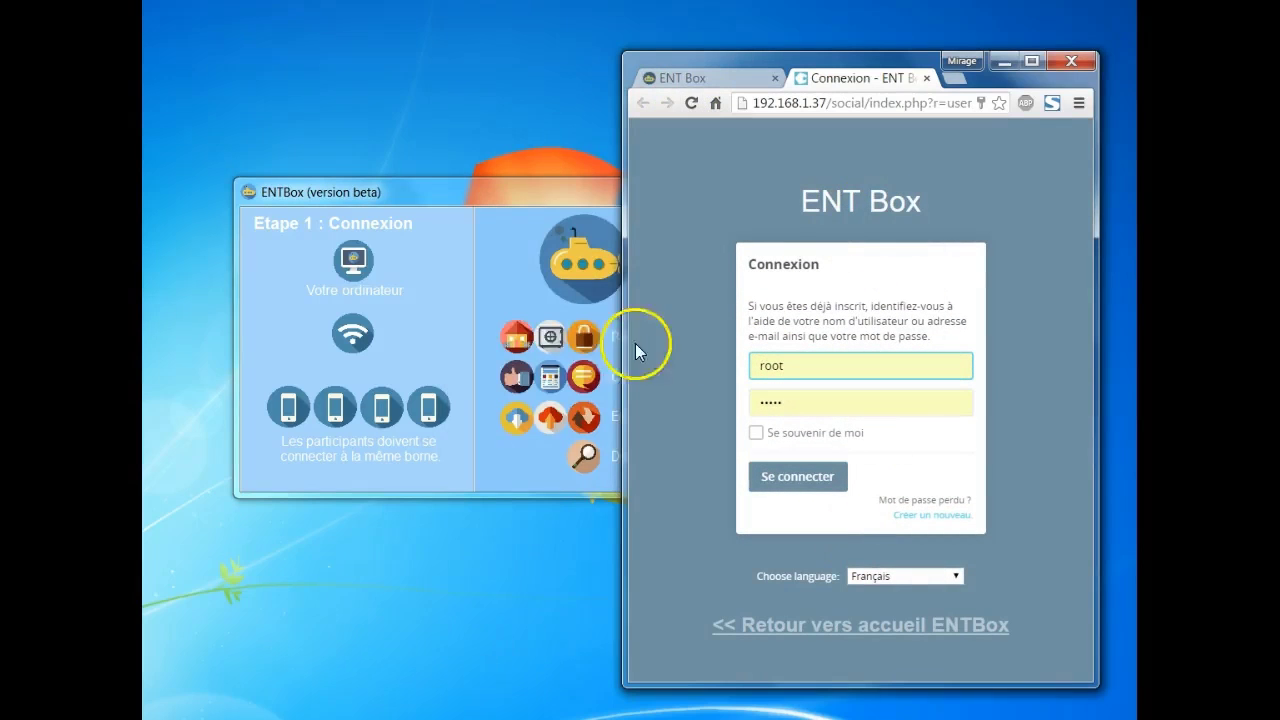
Set the home page redirection back to Aucune and close the home page settings.
{"action": "left_click", "coordinate": [513, 340]}
{"action": "left_click", "coordinate": [513, 340]}
{"action": "left_click", "coordinate": [556, 383]}
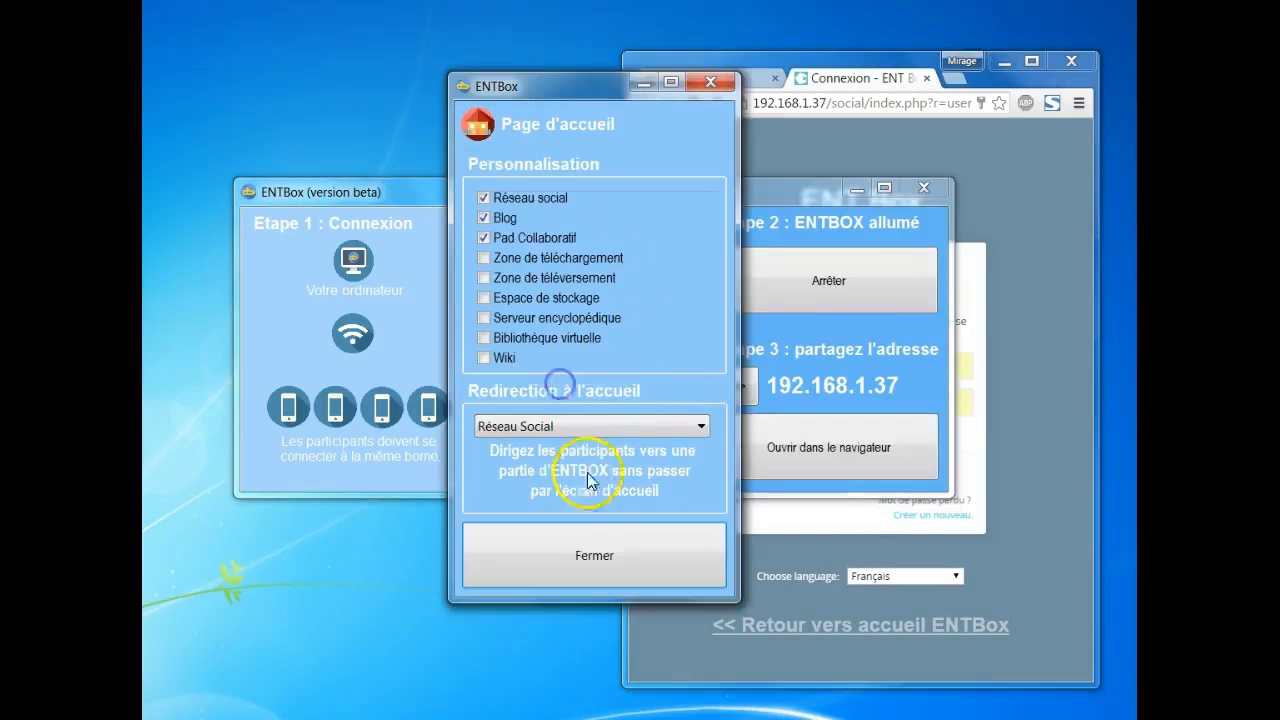
{"action": "left_click", "coordinate": [590, 432]}
{"action": "scroll", "coordinate": [607, 431], "scroll_direction": "up", "scroll_amount": 1}
{"action": "left_click", "coordinate": [604, 444]}
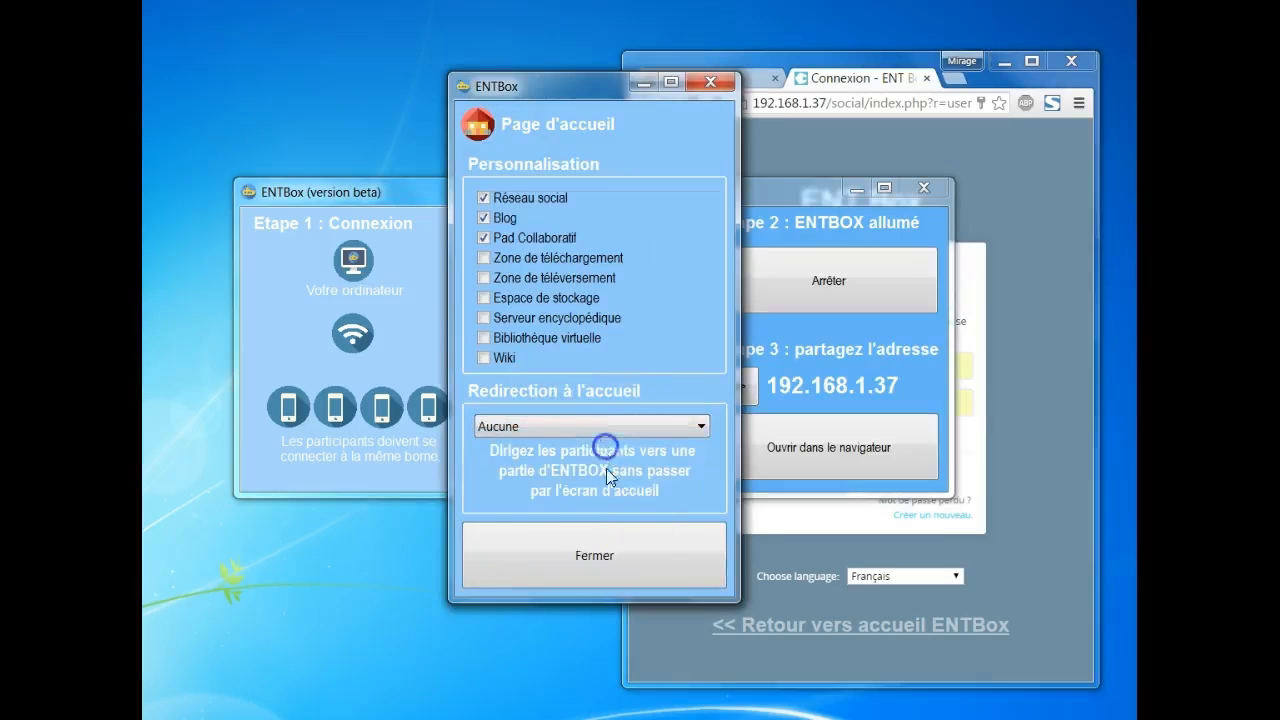
{"action": "left_click", "coordinate": [641, 548]}
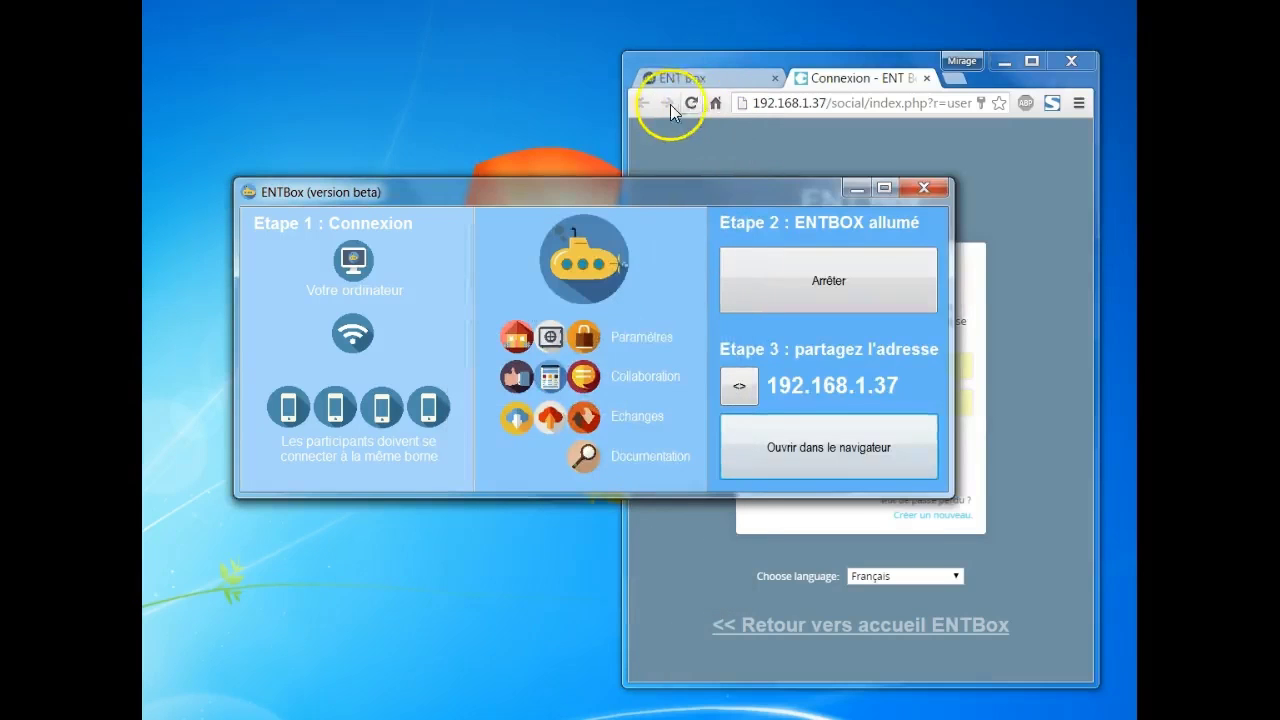
Return from the social network login page to the ENTBox home page and view its services.
{"action": "left_click", "coordinate": [719, 77]}
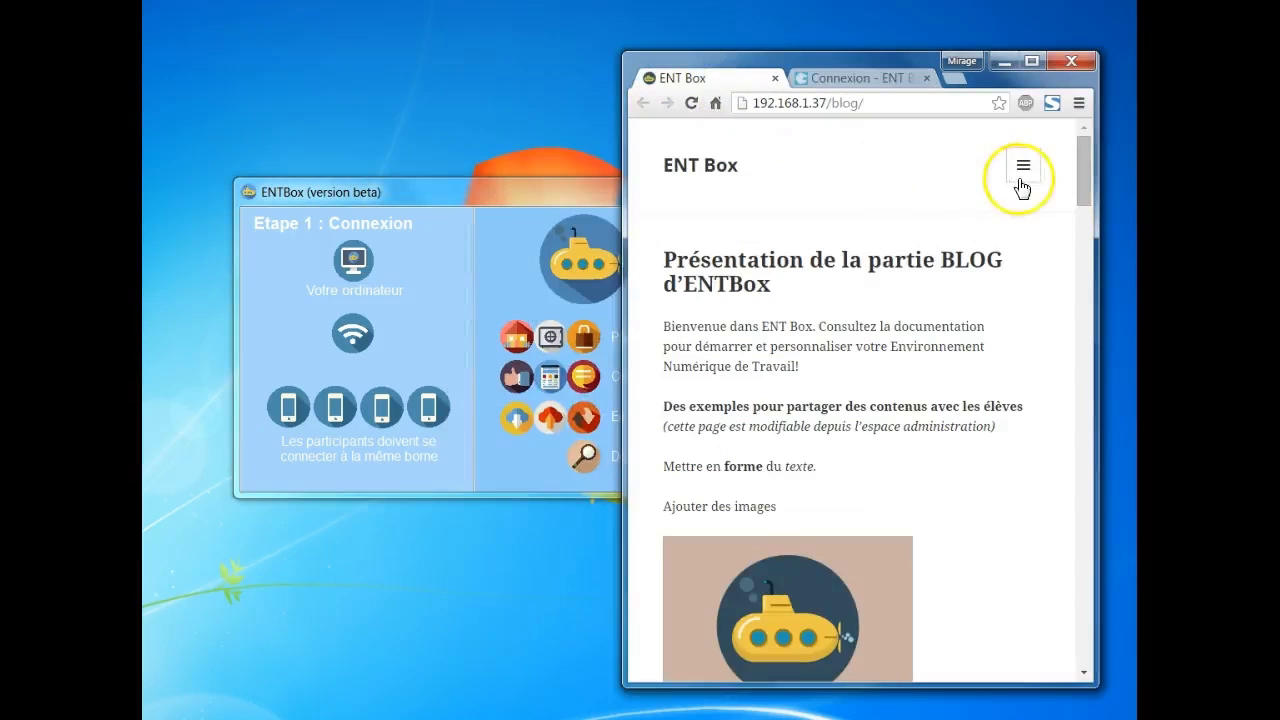
{"action": "left_click", "coordinate": [876, 78]}
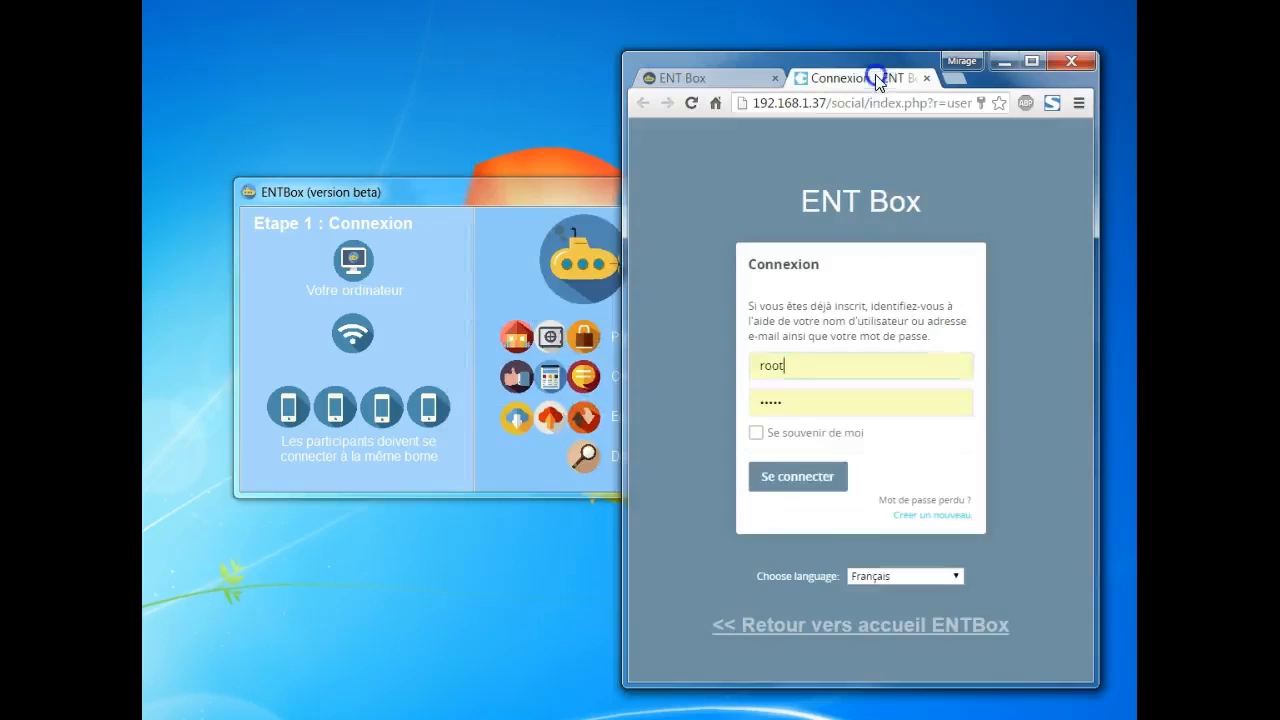
{"action": "left_click", "coordinate": [857, 630]}
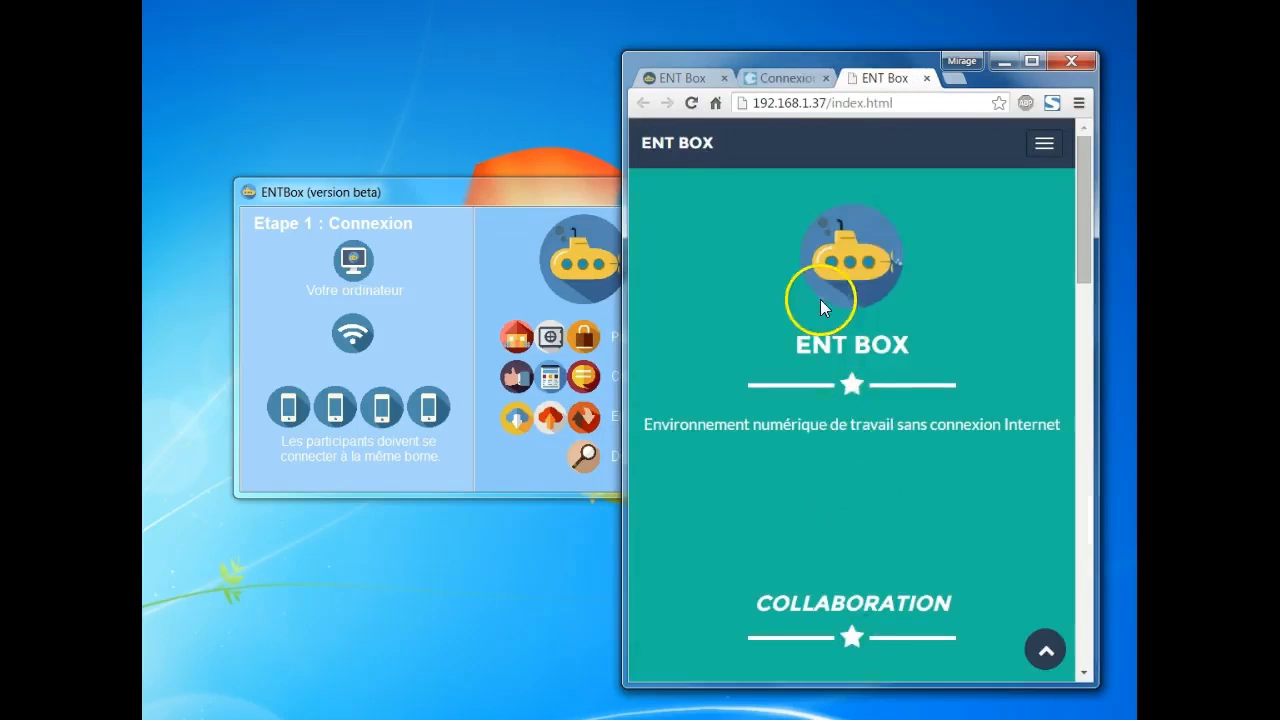
{"action": "scroll", "coordinate": [820, 306], "scroll_direction": "down", "scroll_amount": 5}
Try to back up the ENTBox state while its services are running, and close the backup window.
{"action": "left_click", "coordinate": [533, 298]}
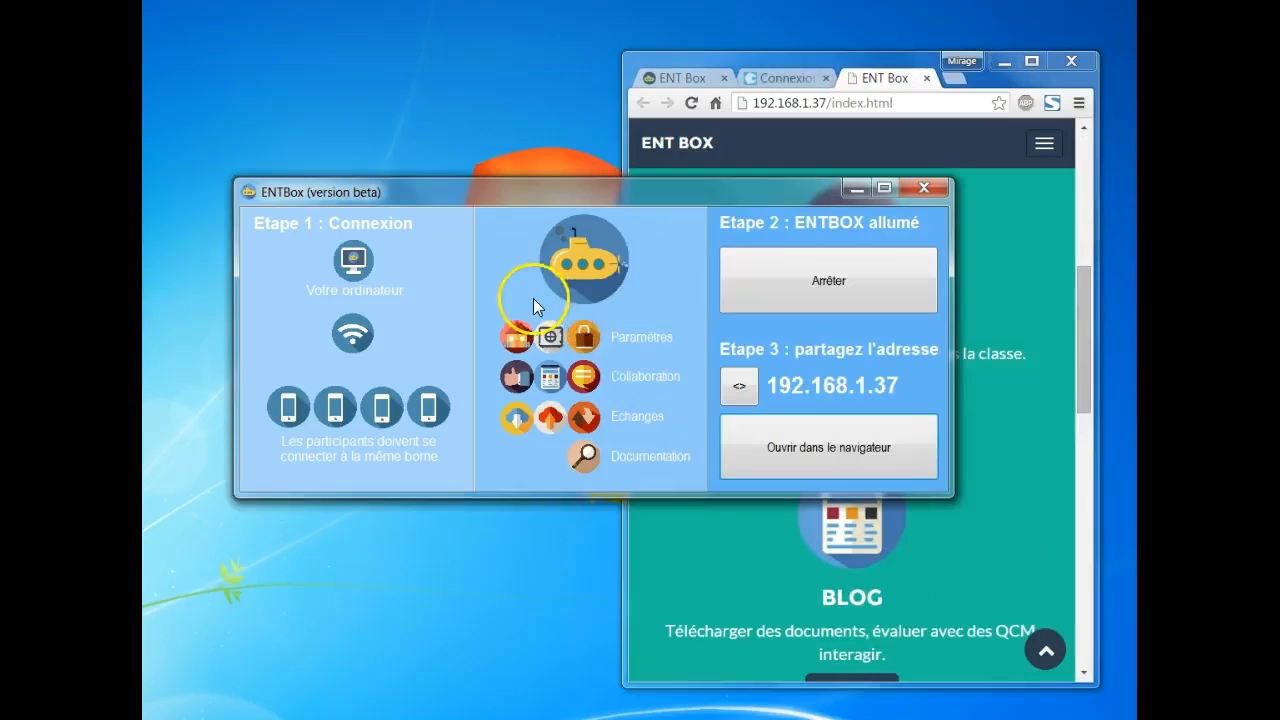
{"action": "left_click", "coordinate": [549, 336]}
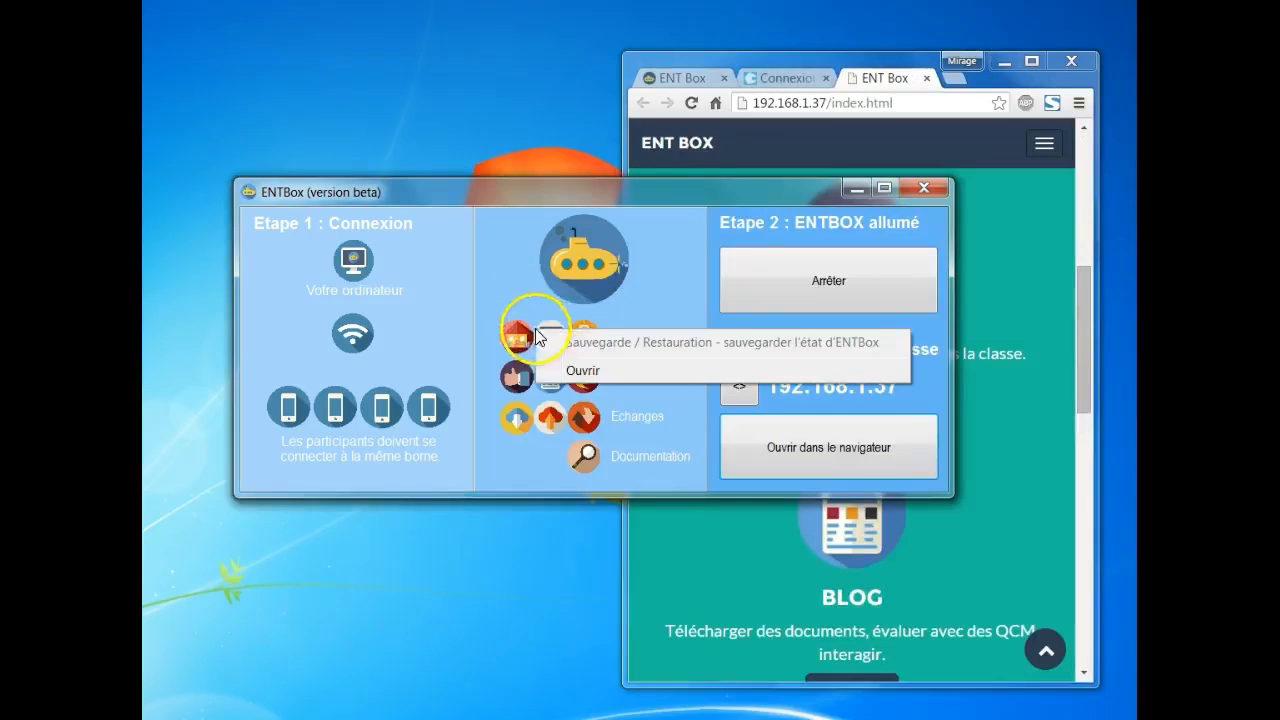
{"action": "left_click", "coordinate": [583, 371]}
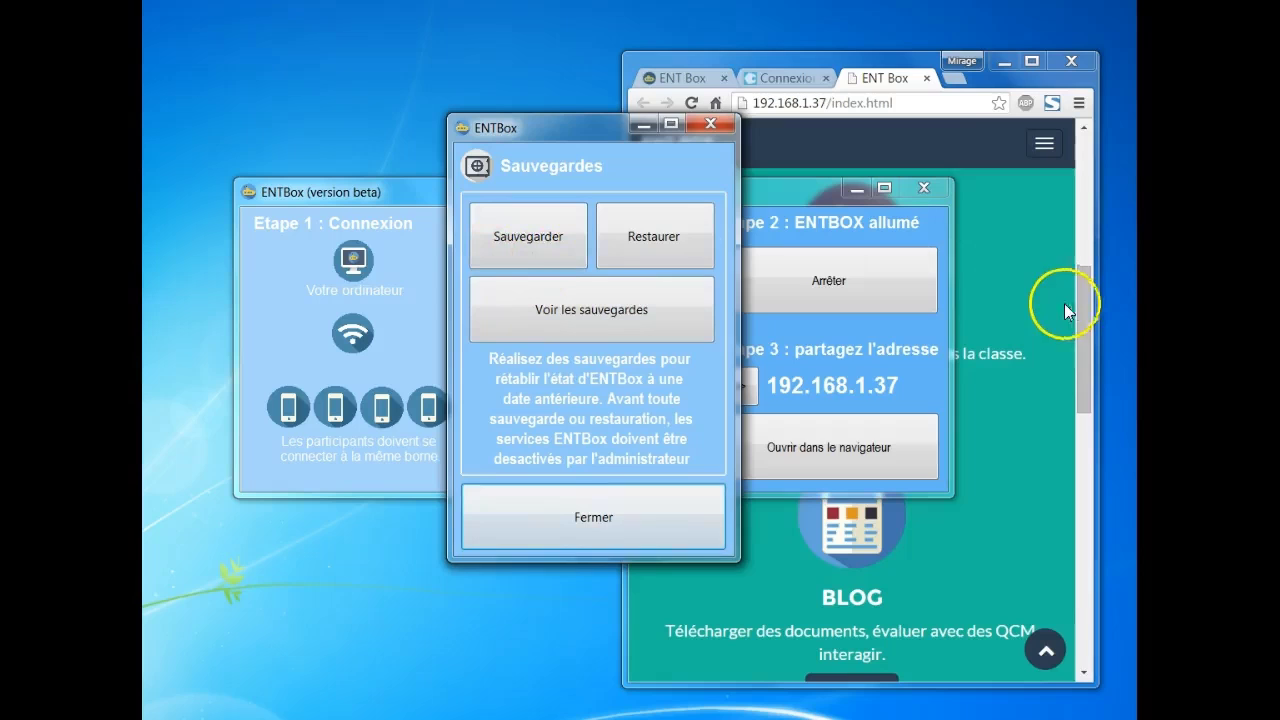
{"action": "left_click", "coordinate": [1082, 334]}
{"action": "left_click", "coordinate": [543, 177]}
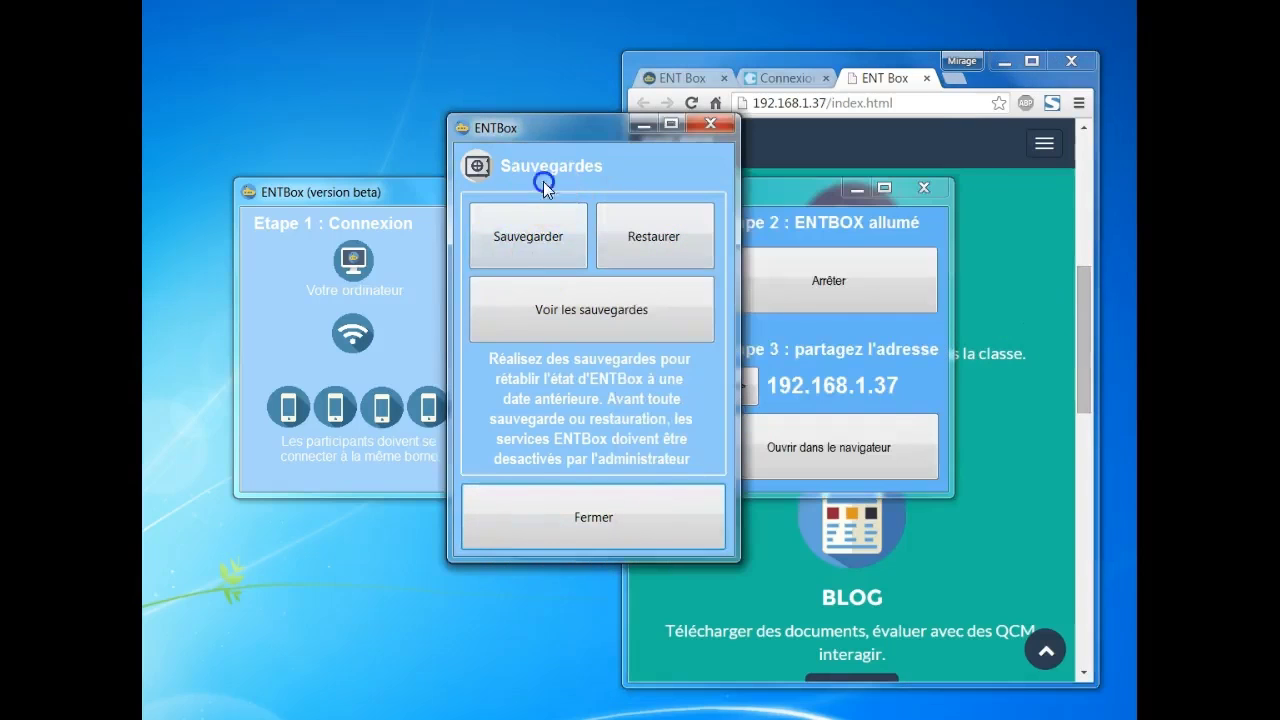
{"action": "left_click", "coordinate": [534, 245]}
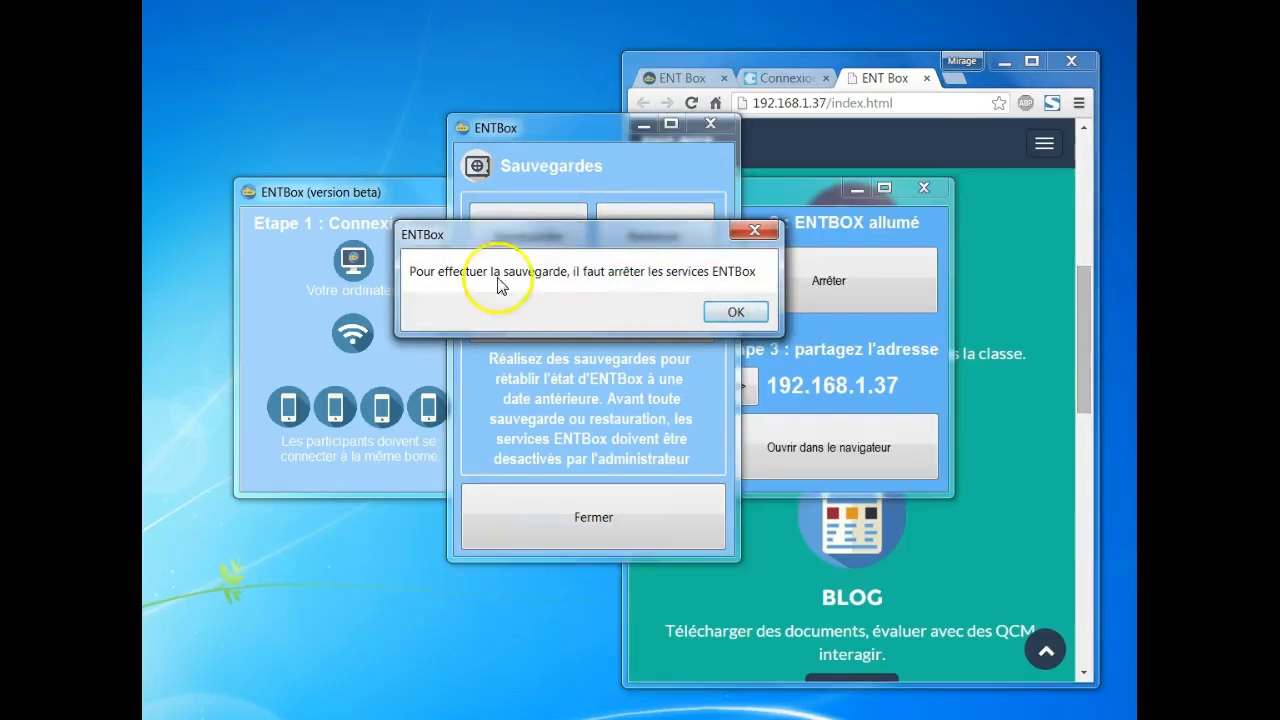
{"action": "left_click", "coordinate": [735, 311]}
{"action": "left_click", "coordinate": [673, 518]}
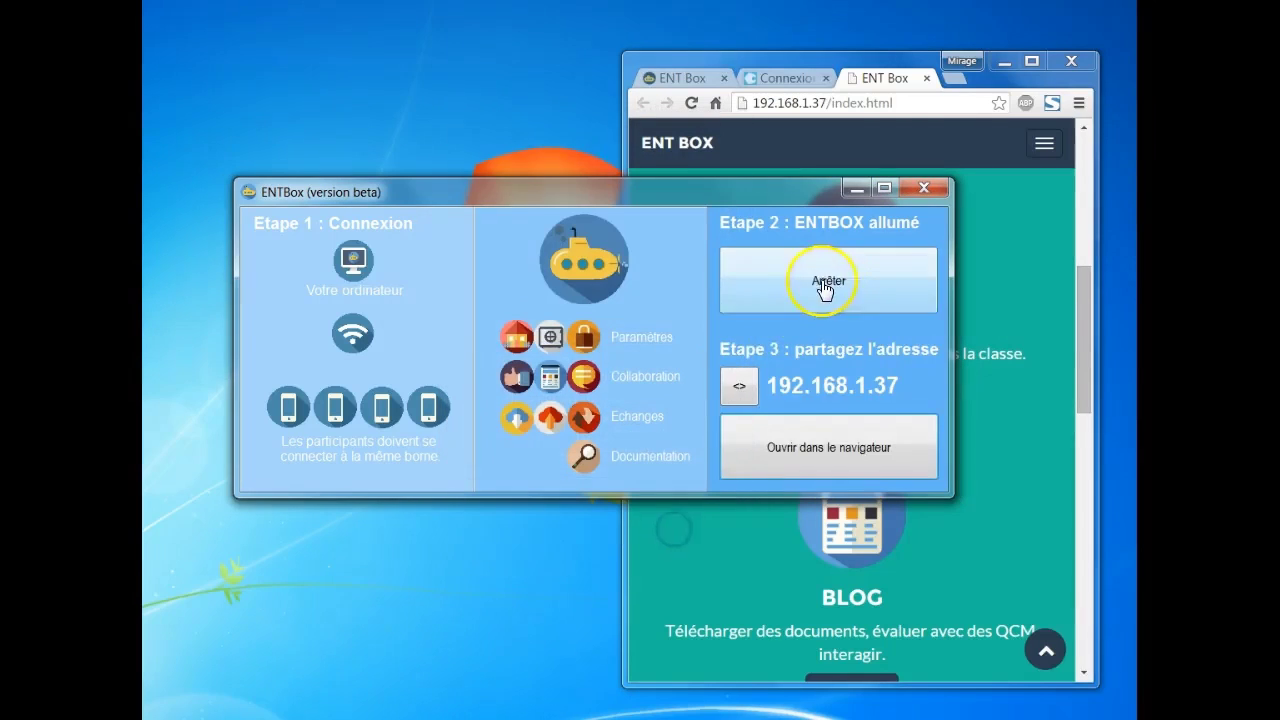
Stop the ENTBox services and run a full backup of the ENTBox state.
{"action": "left_click", "coordinate": [829, 284]}
{"action": "left_click", "coordinate": [547, 340]}
{"action": "left_click", "coordinate": [585, 379]}
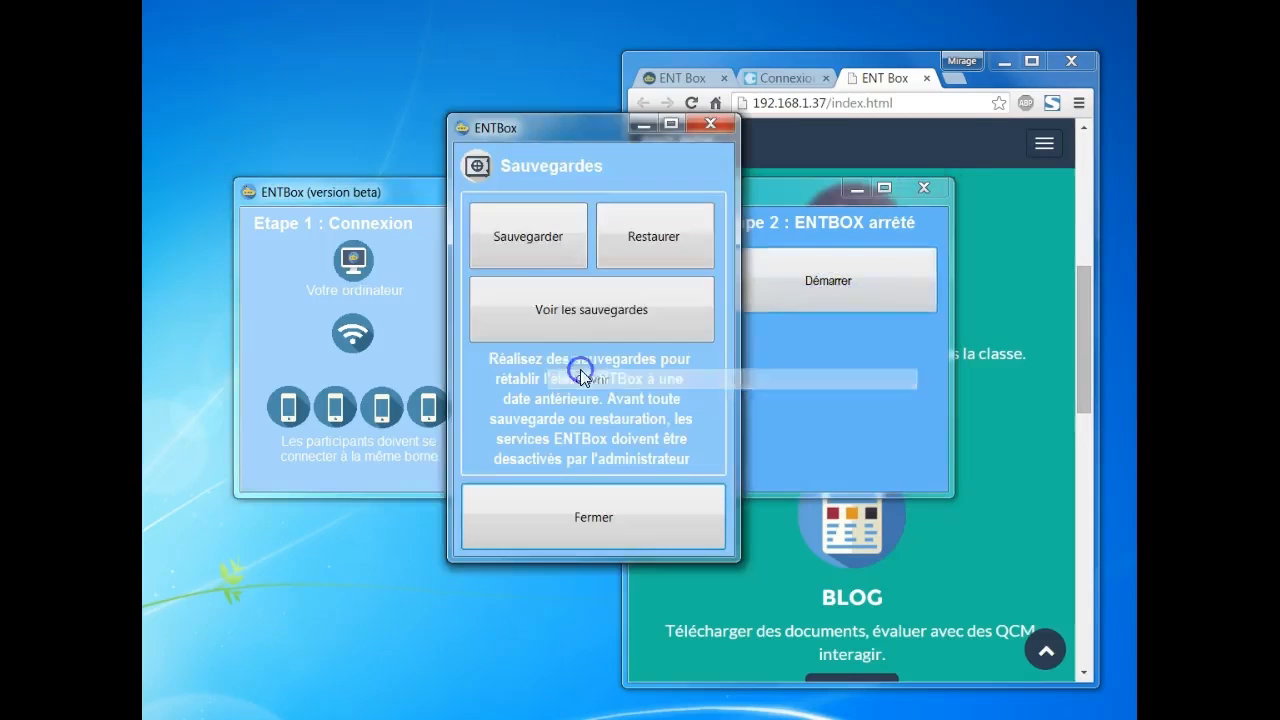
{"action": "left_click", "coordinate": [523, 229]}
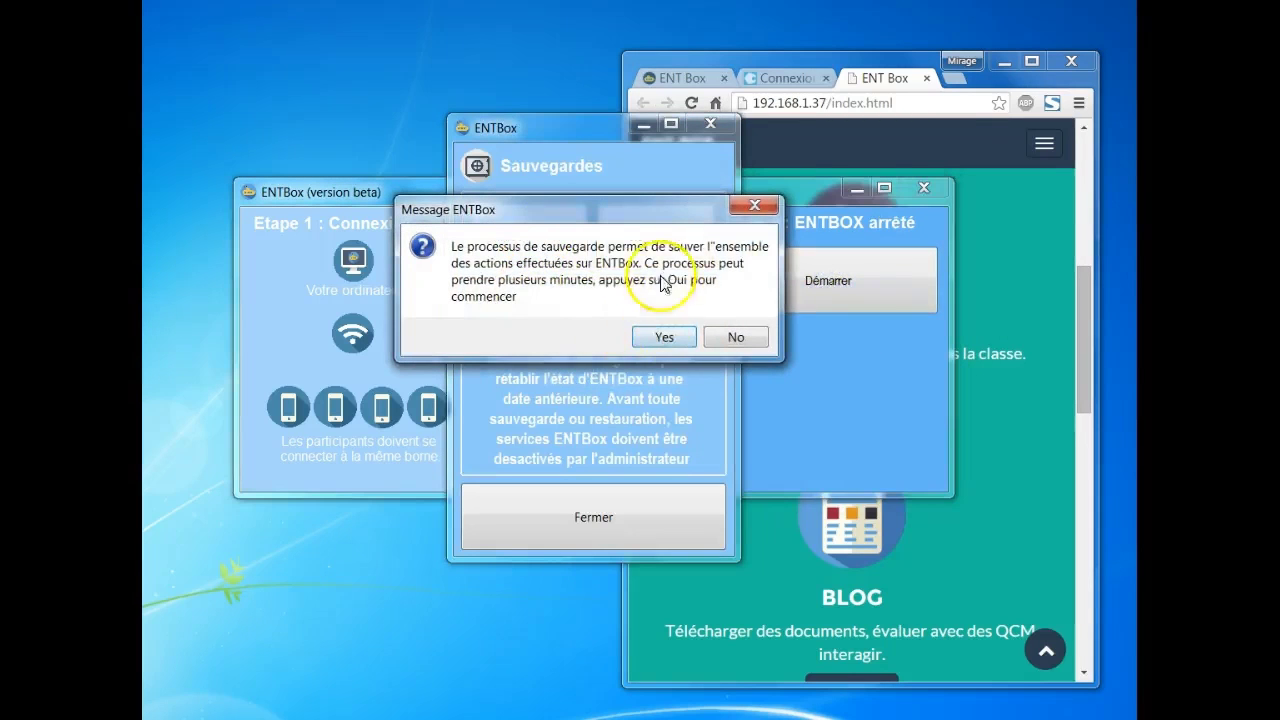
{"action": "left_click", "coordinate": [660, 336]}
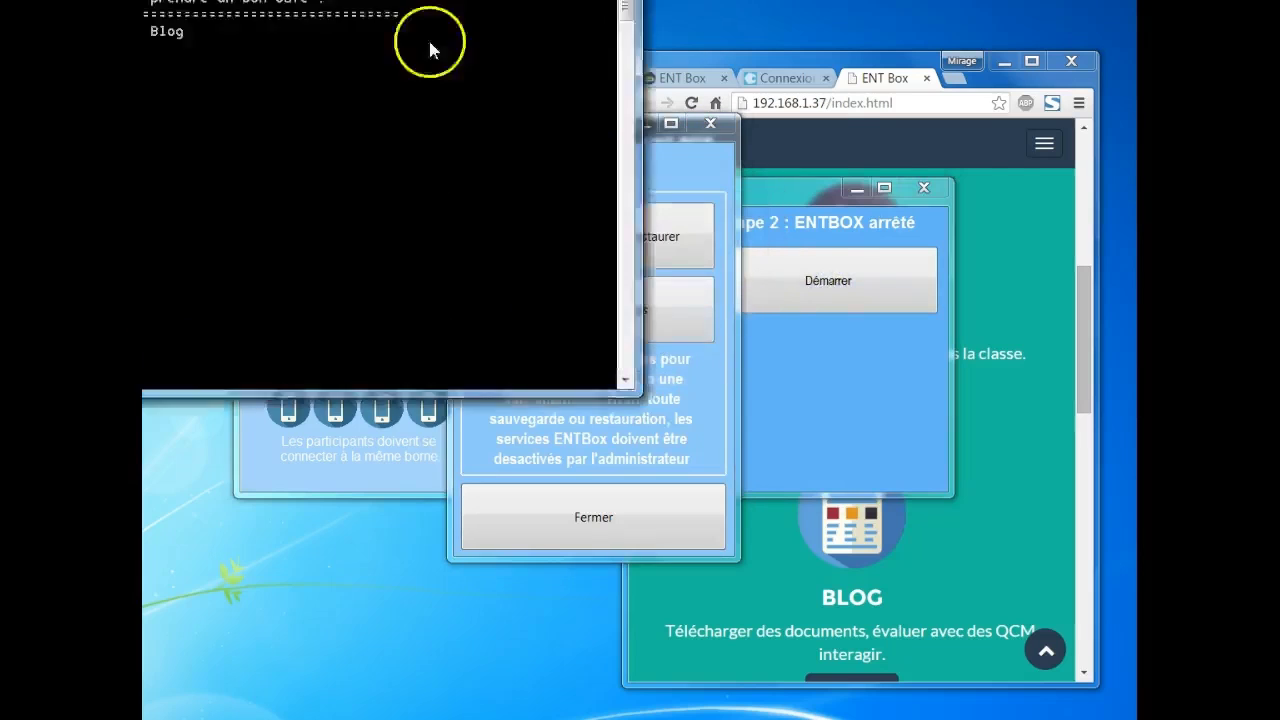
{"action": "left_click_drag", "start_coordinate": [495, 0], "coordinate": [646, 177]}
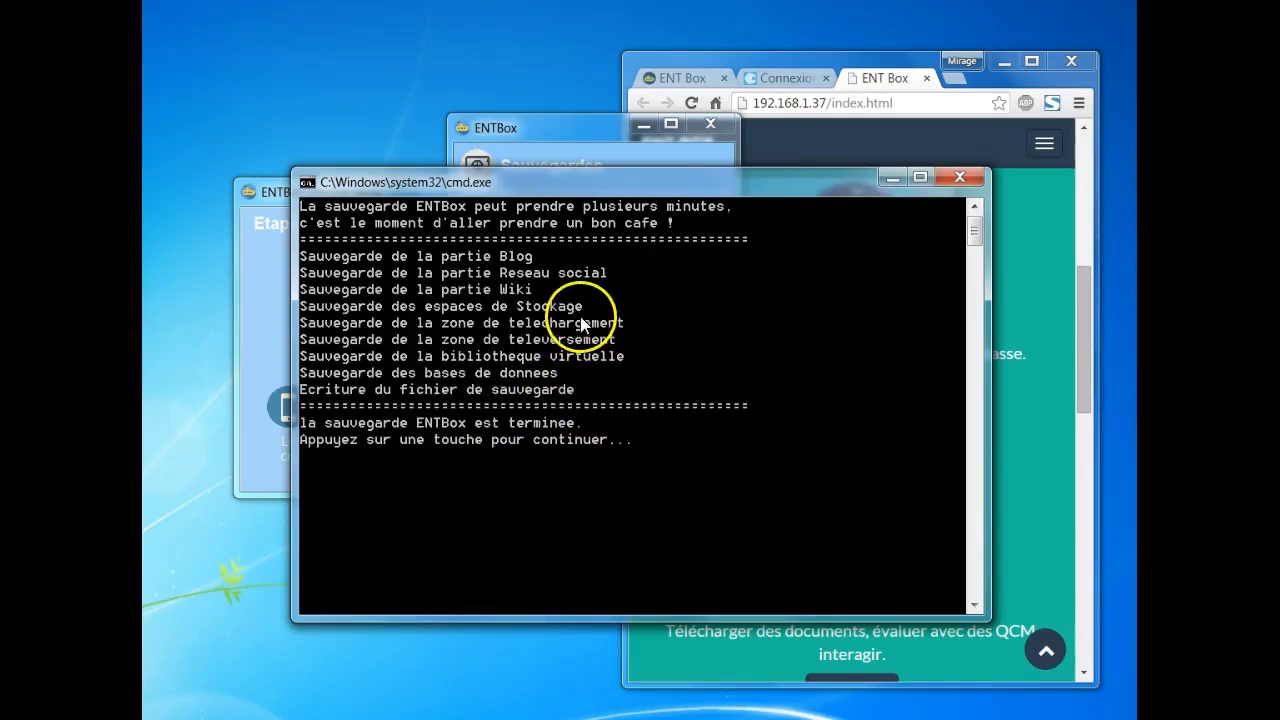
{"action": "key", "text": "Return"}
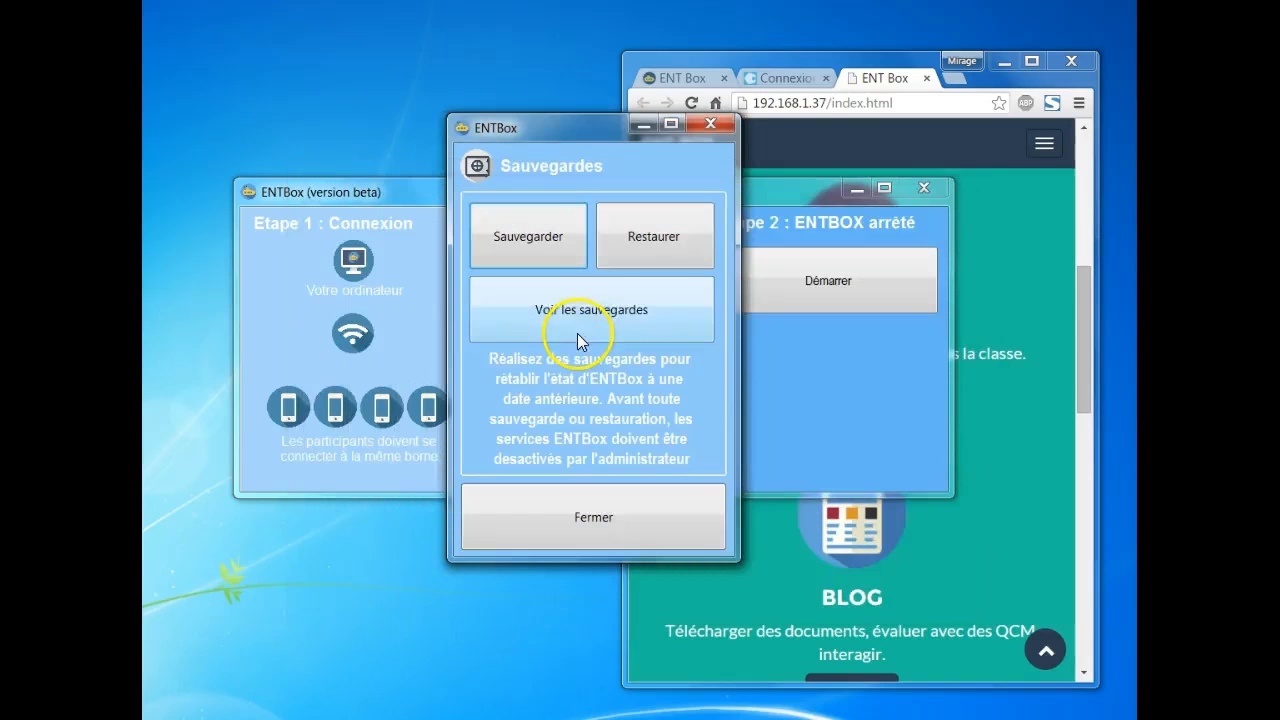
View the saved backup archives in the backups folder and close the folder.
{"action": "left_click", "coordinate": [600, 314]}
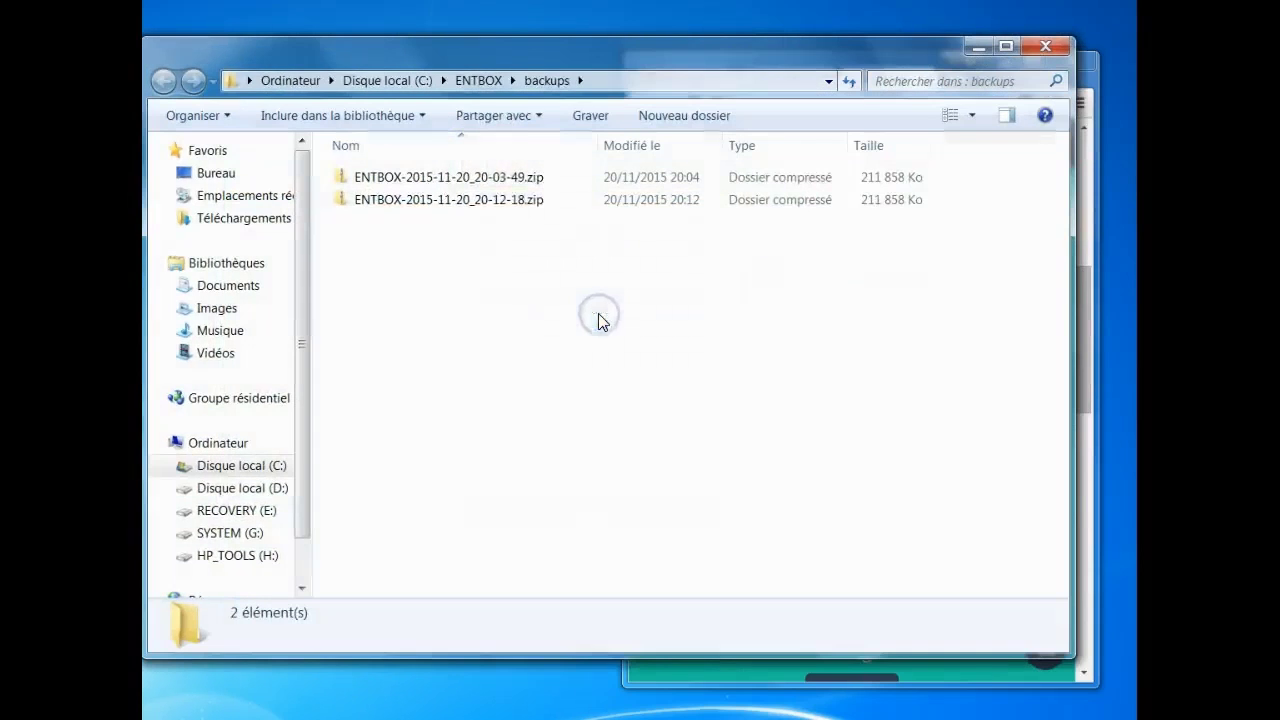
{"action": "left_click_drag", "start_coordinate": [456, 51], "coordinate": [504, 74]}
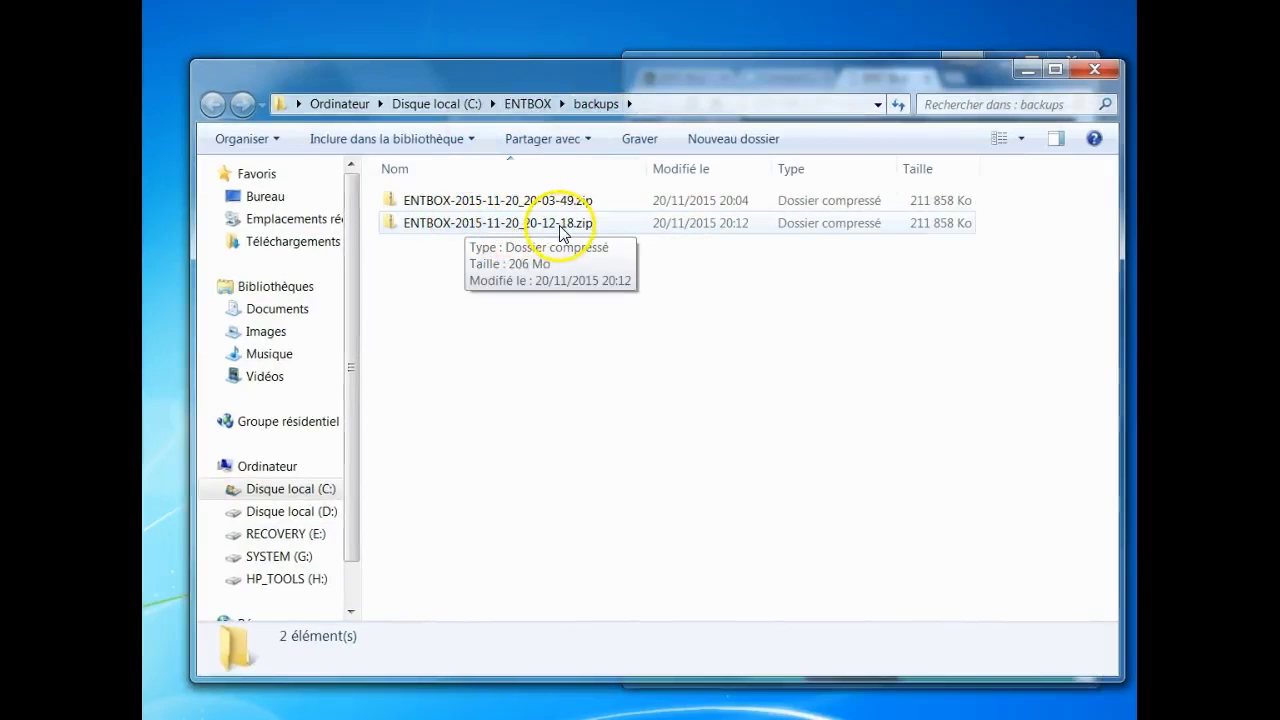
{"action": "left_click", "coordinate": [1092, 72]}
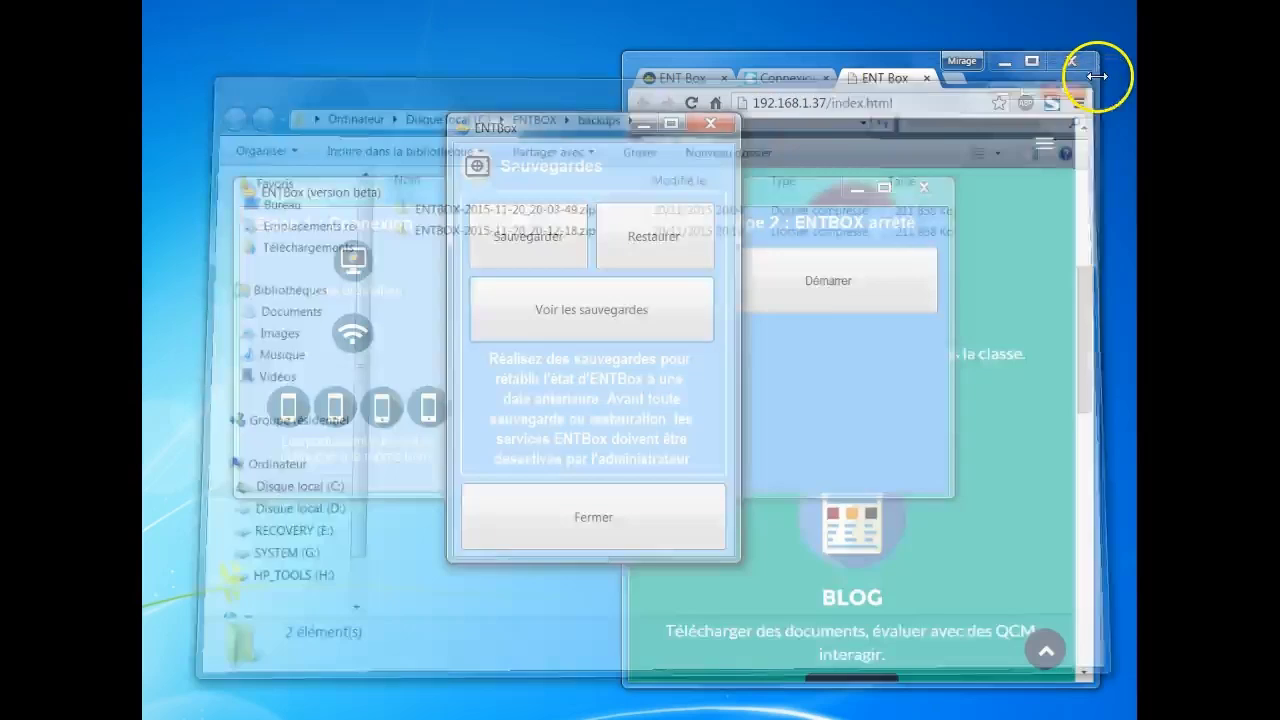
Select ENTBOX-2015-11-20_20-12-18.zip as the backup to restore, cancel the selection and close the backup window.
{"action": "left_click", "coordinate": [651, 241]}
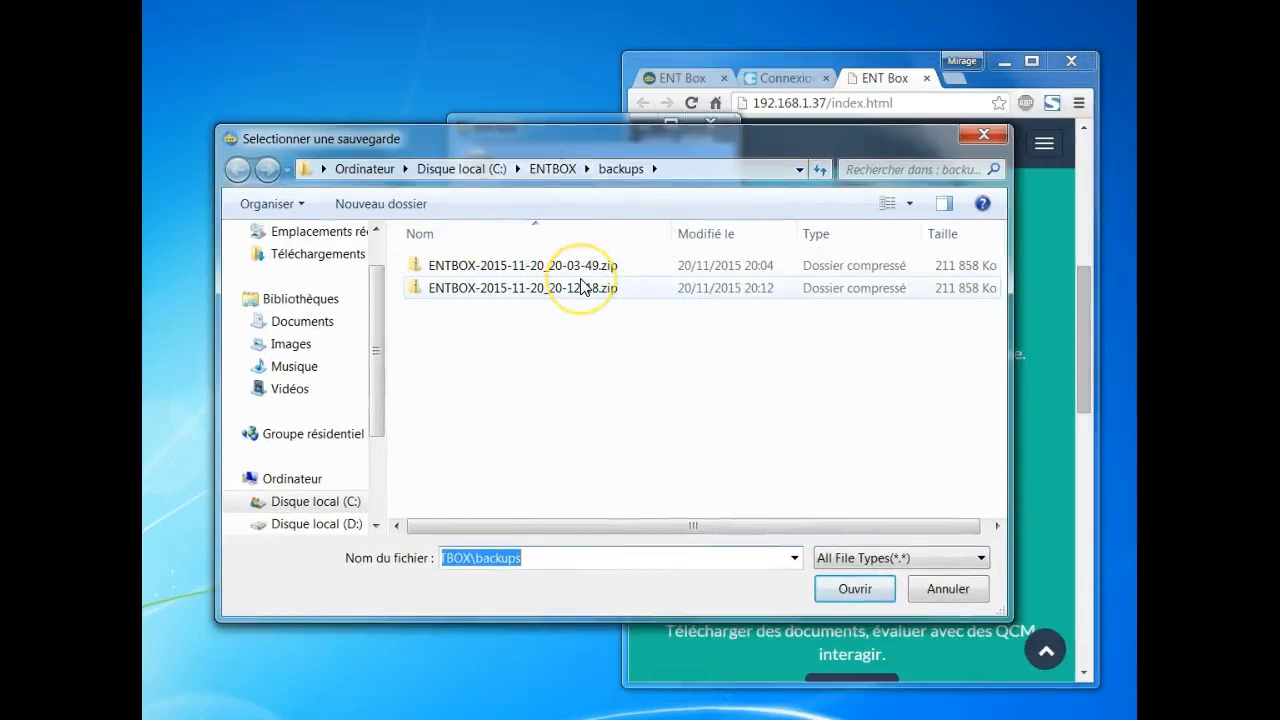
{"action": "left_click", "coordinate": [581, 287]}
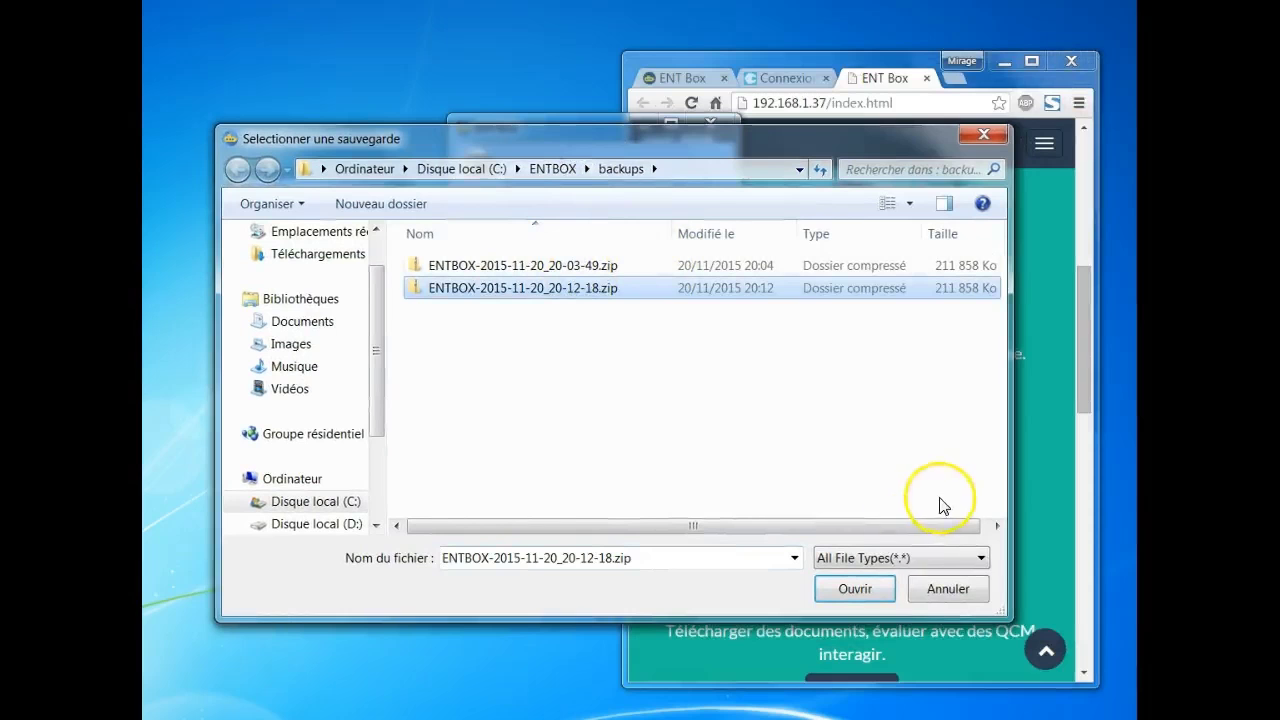
{"action": "left_click", "coordinate": [946, 589]}
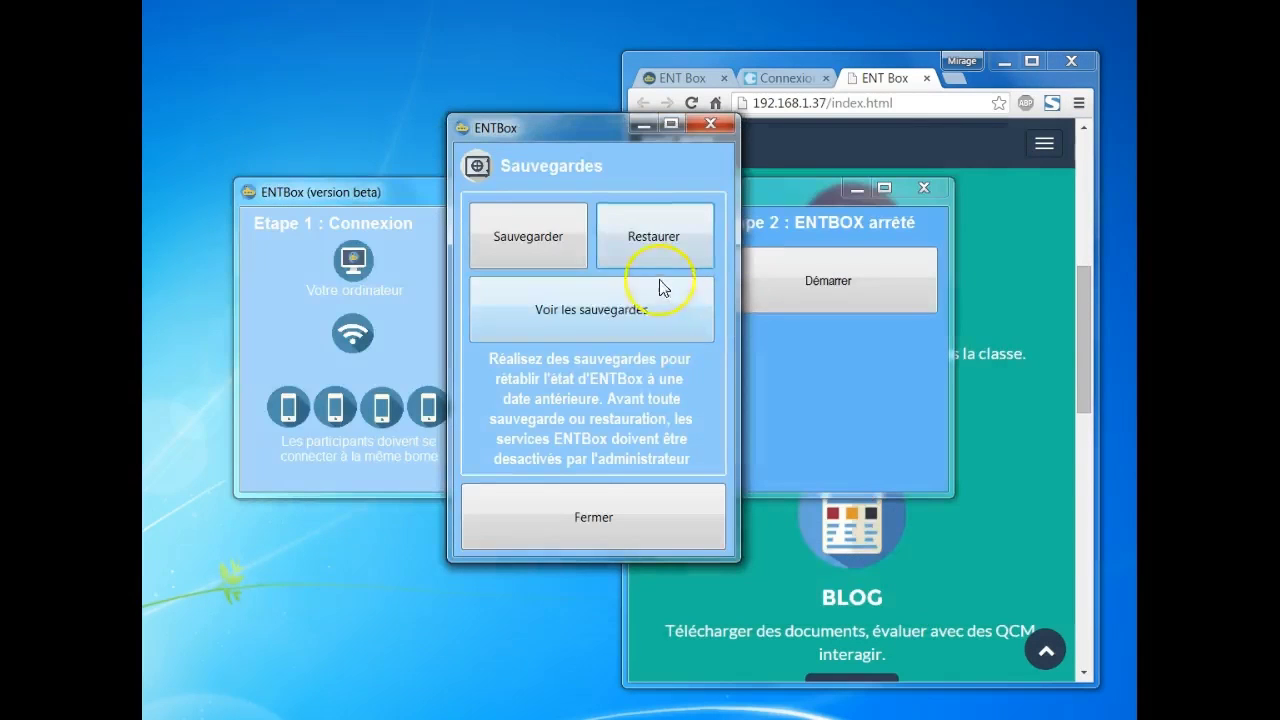
{"action": "left_click", "coordinate": [596, 517]}
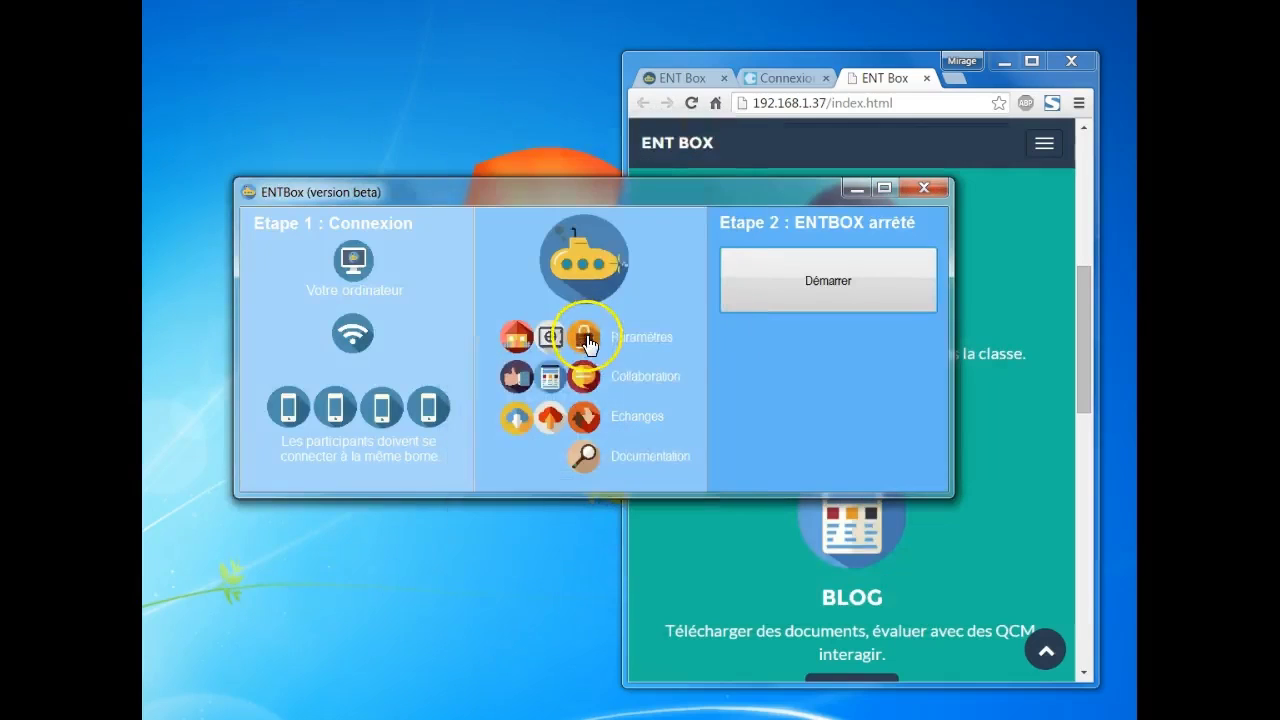
Open the Sécurité anti-rigolo settings and set the protection to Desactivée.
{"action": "right_click", "coordinate": [586, 337]}
{"action": "left_click", "coordinate": [633, 377]}
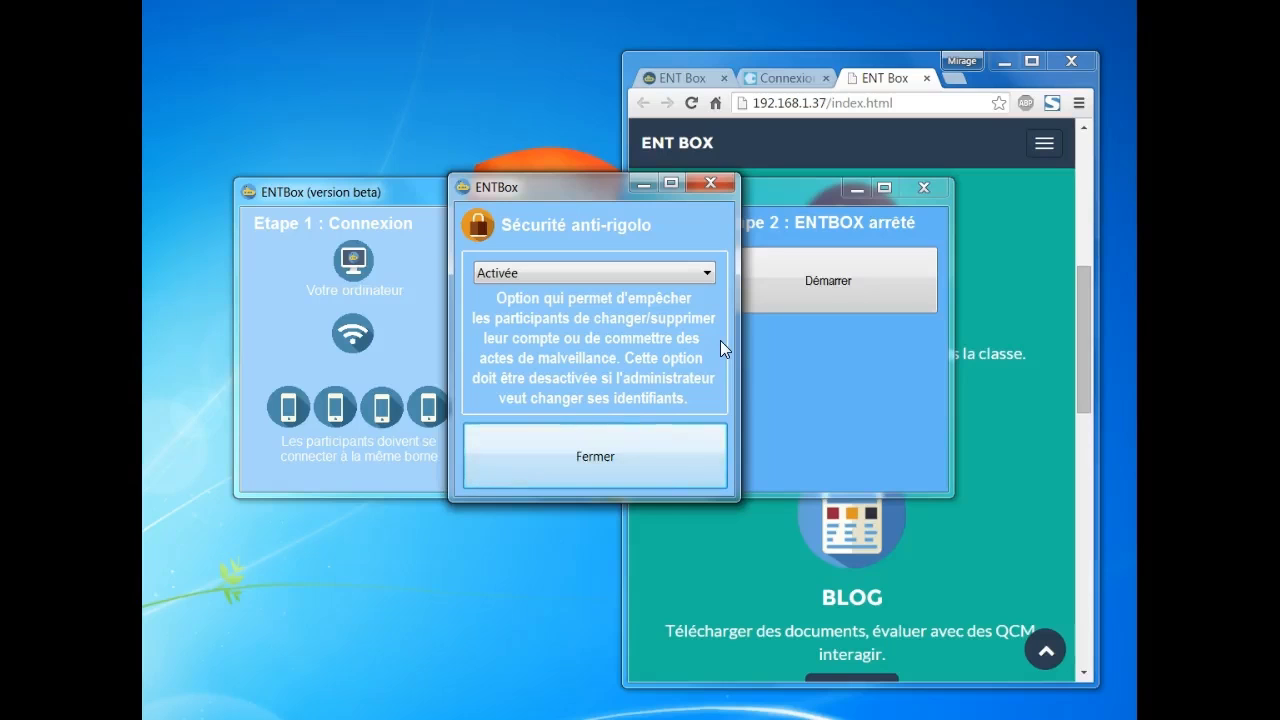
{"action": "left_click", "coordinate": [652, 272]}
{"action": "left_click", "coordinate": [649, 273]}
{"action": "left_click", "coordinate": [649, 273]}
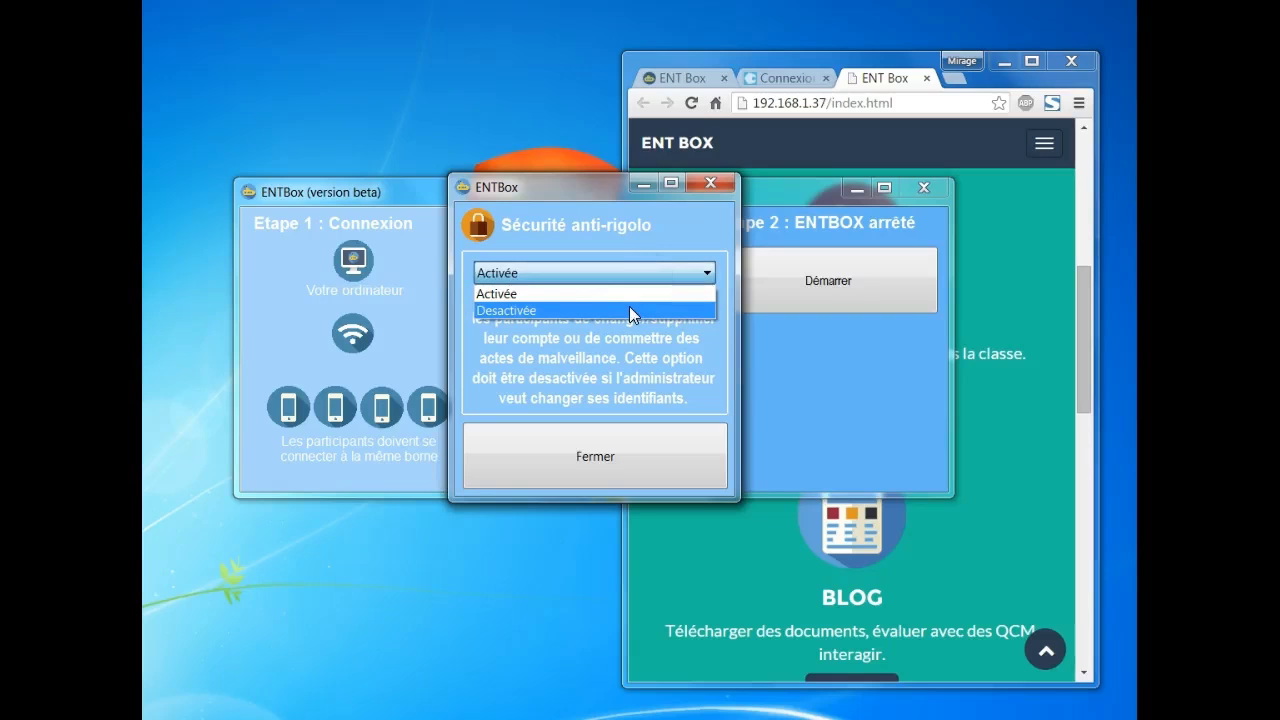
{"action": "left_click", "coordinate": [613, 311]}
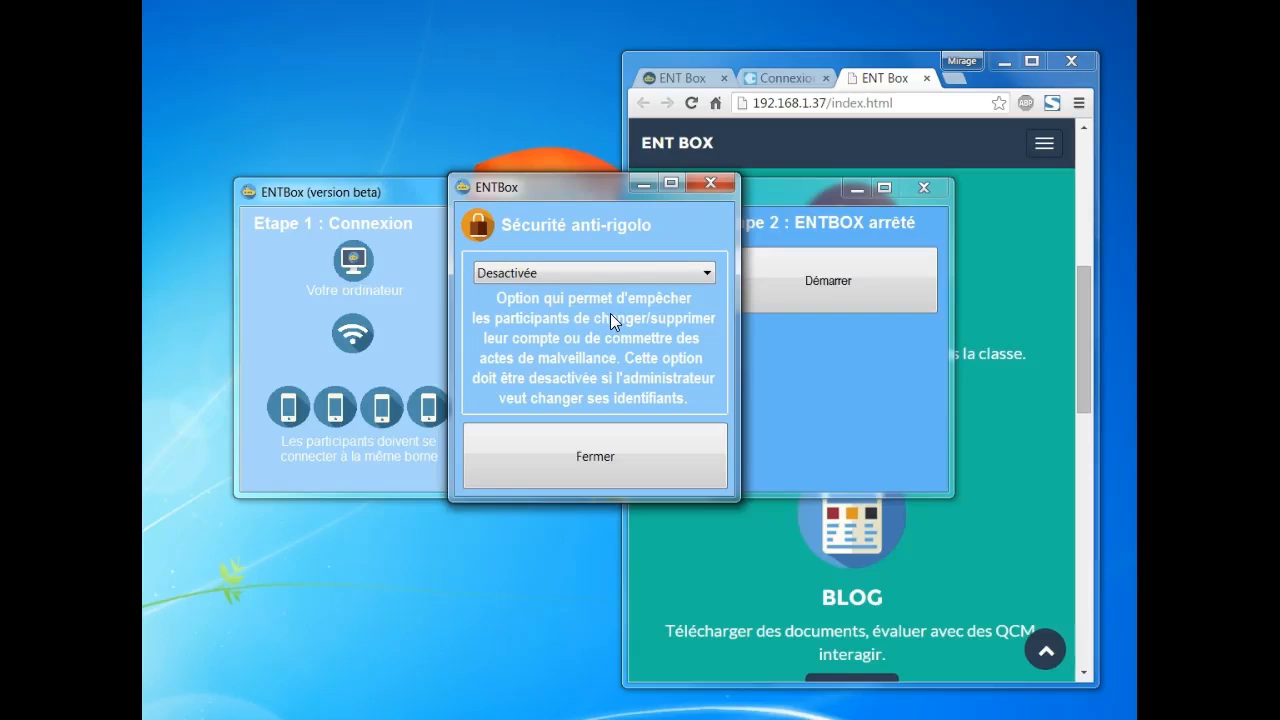
Set the Sécurité anti-rigolo protection back to Activée and close its settings.
{"action": "left_click", "coordinate": [609, 276]}
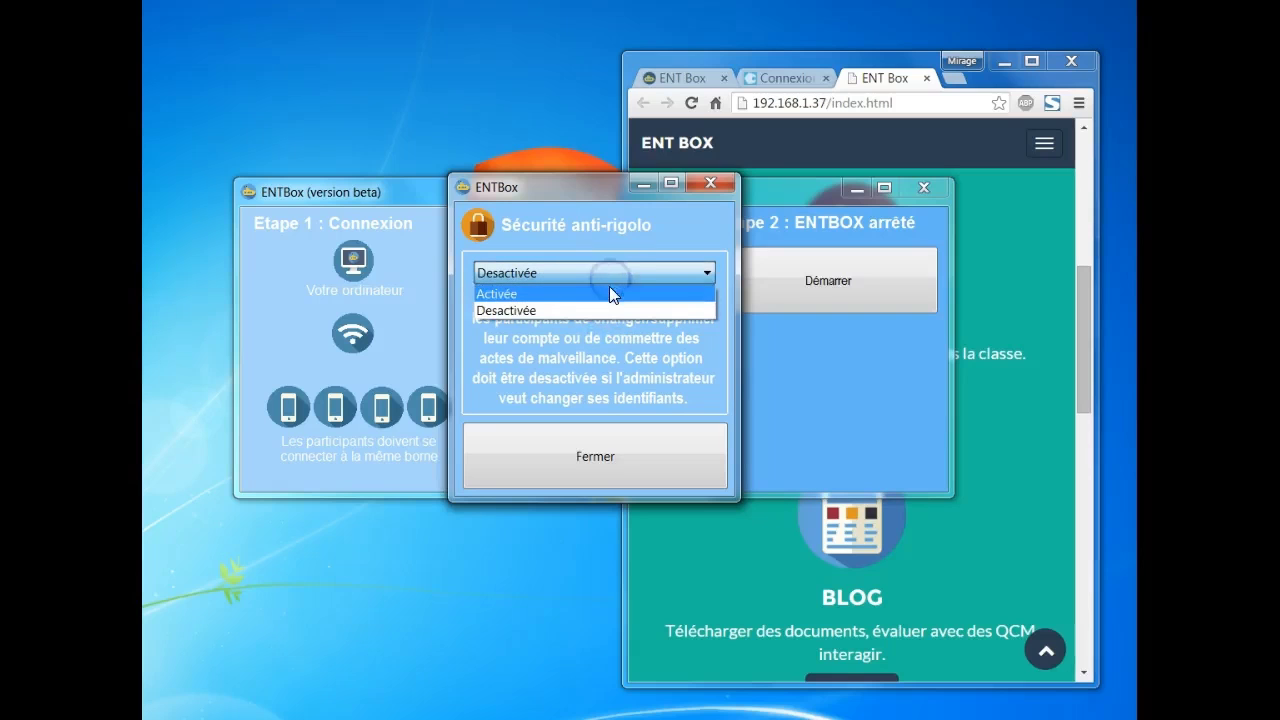
{"action": "left_click", "coordinate": [609, 289]}
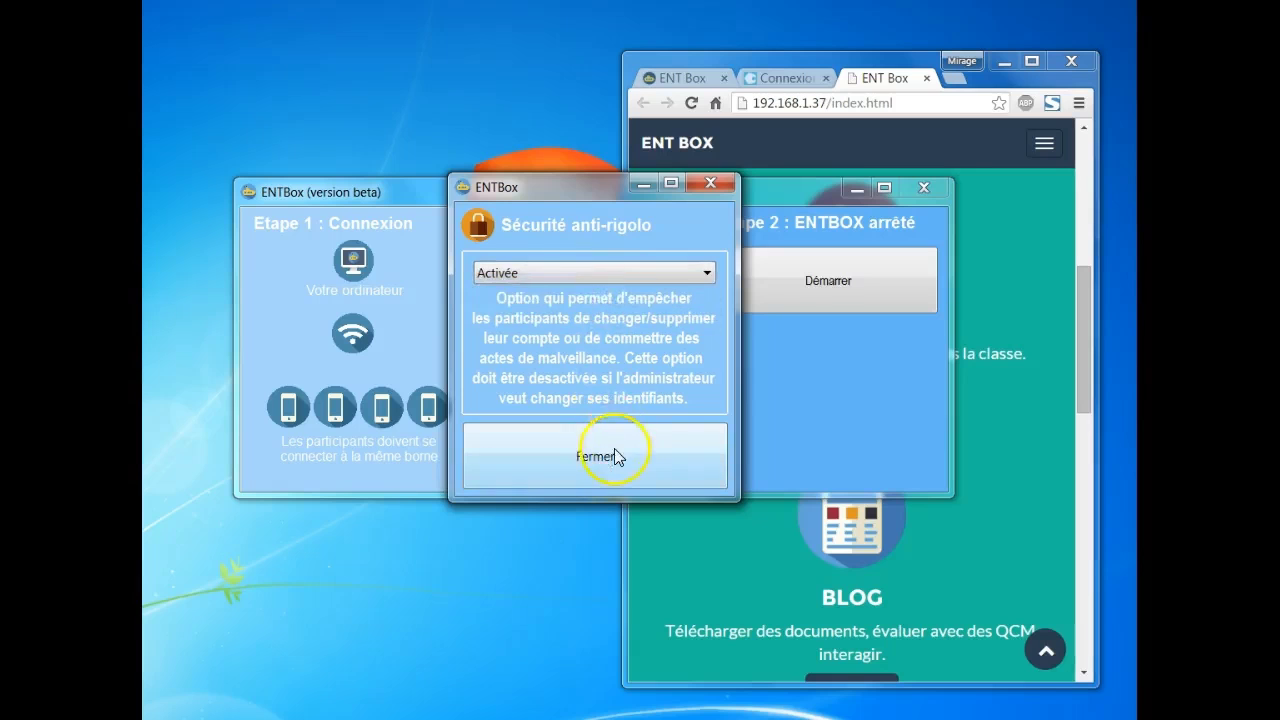
{"action": "left_click", "coordinate": [614, 456]}
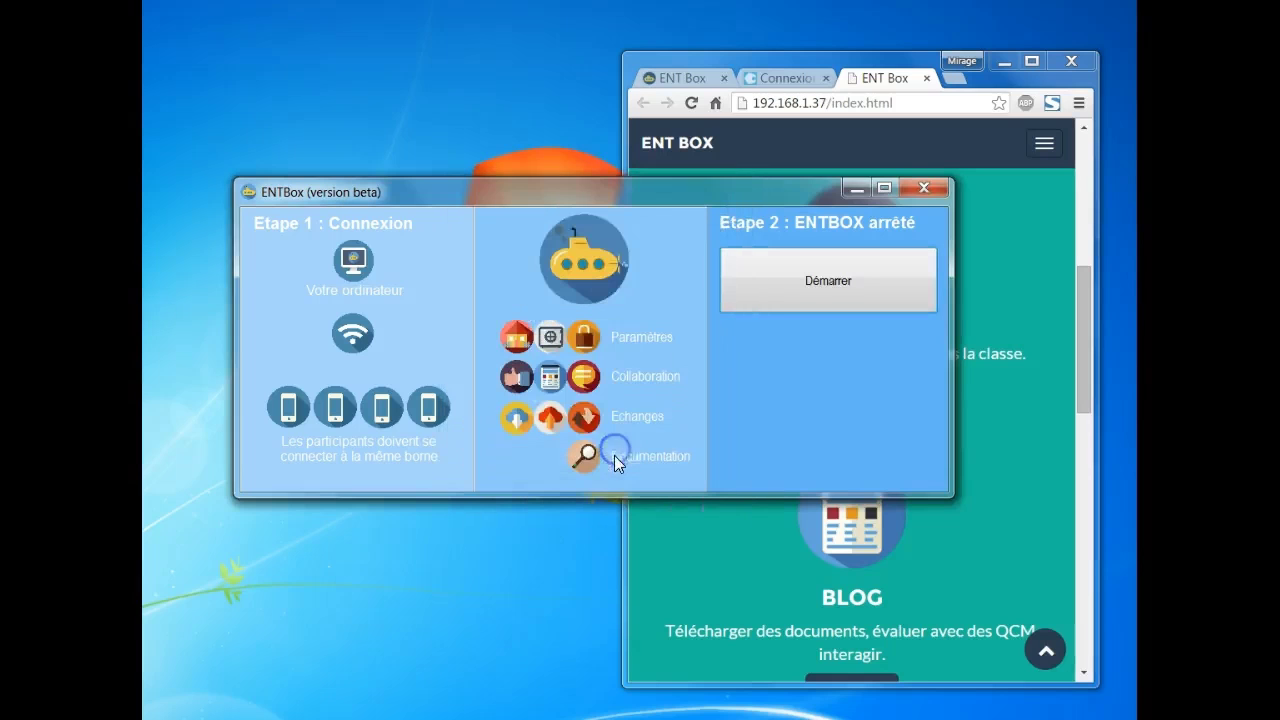
Return to the ENTBox home page in the browser and look through its collaboration services.
{"action": "left_click", "coordinate": [1078, 326]}
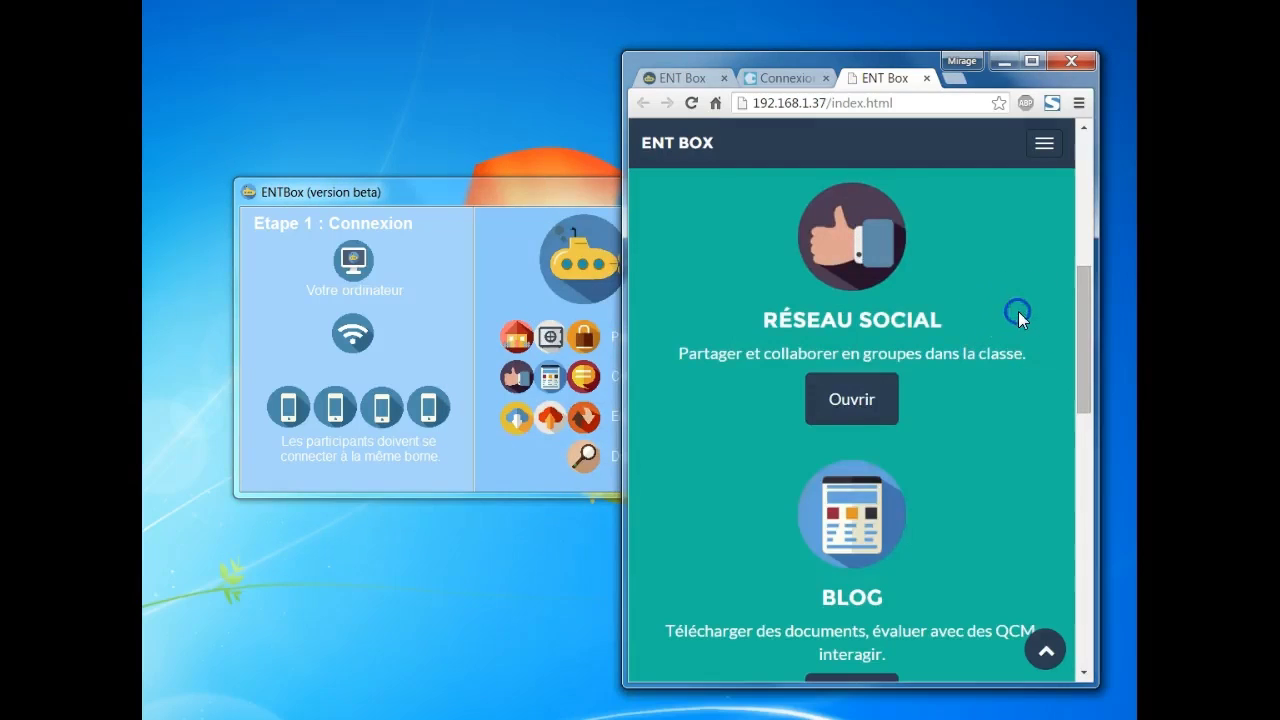
{"action": "scroll", "coordinate": [1018, 311], "scroll_direction": "up", "scroll_amount": 5}
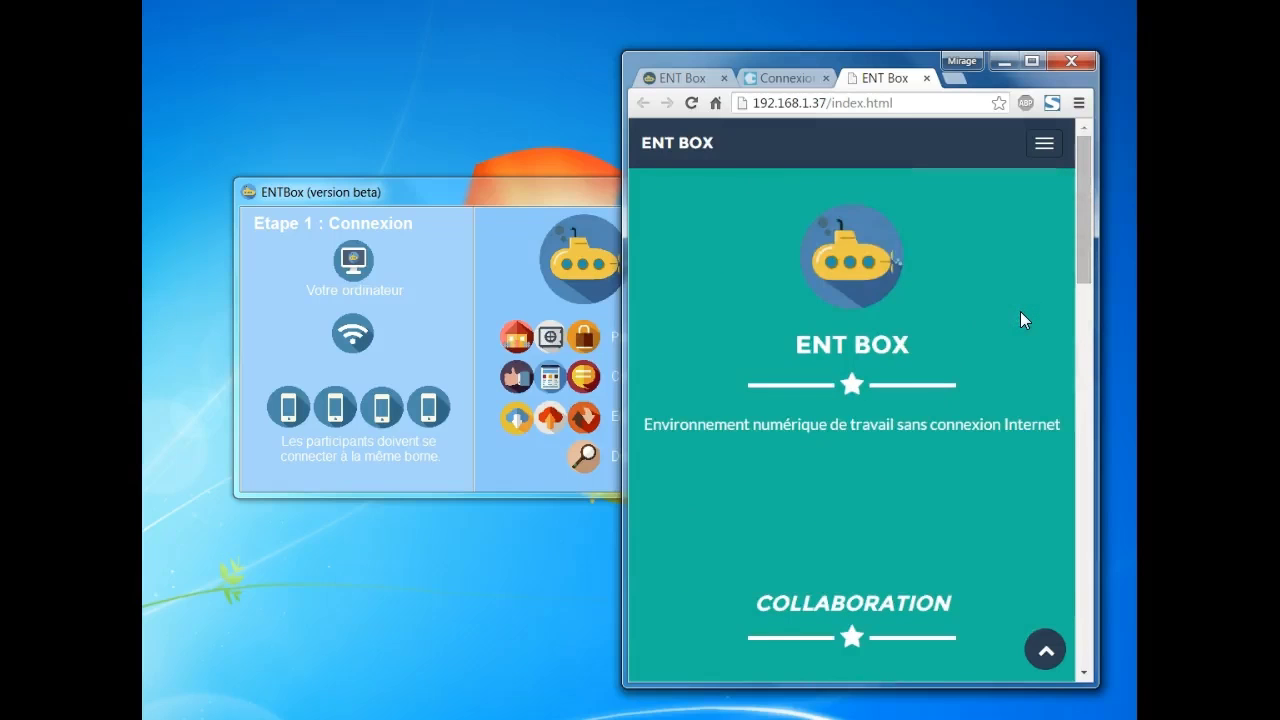
{"action": "scroll", "coordinate": [1020, 311], "scroll_direction": "down", "scroll_amount": 4}
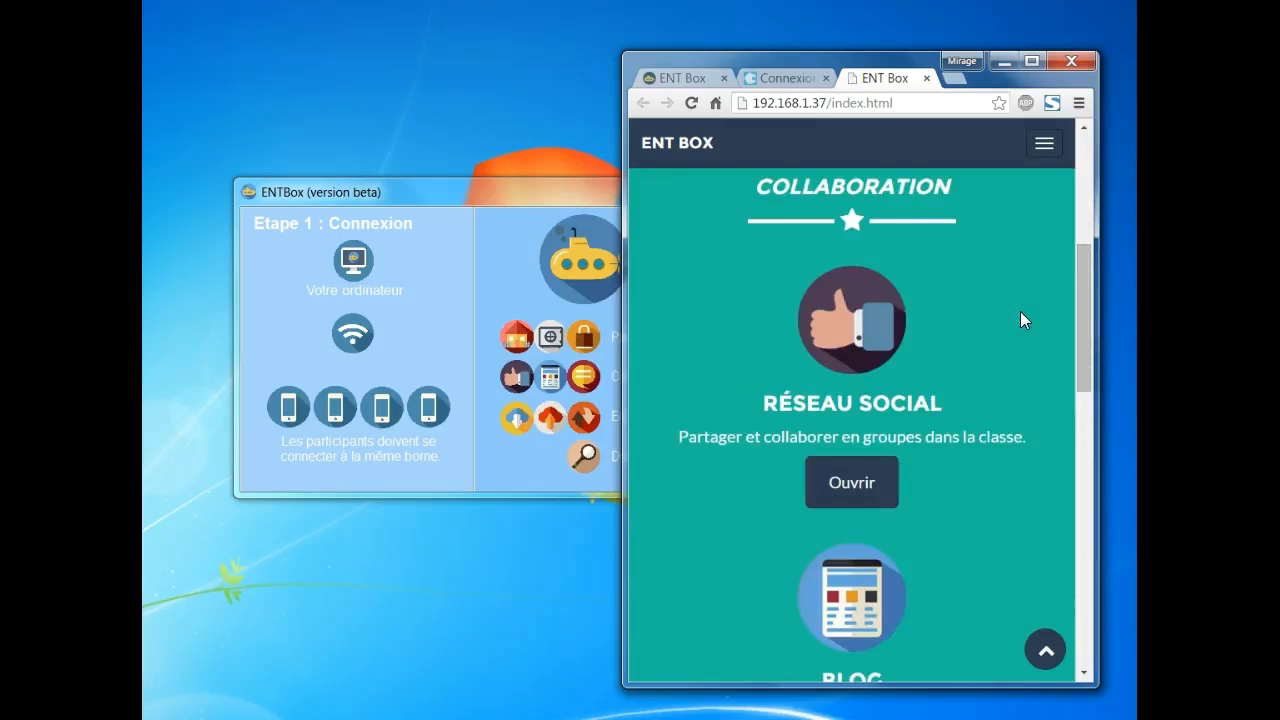
{"action": "scroll", "coordinate": [978, 350], "scroll_direction": "down", "scroll_amount": 3}
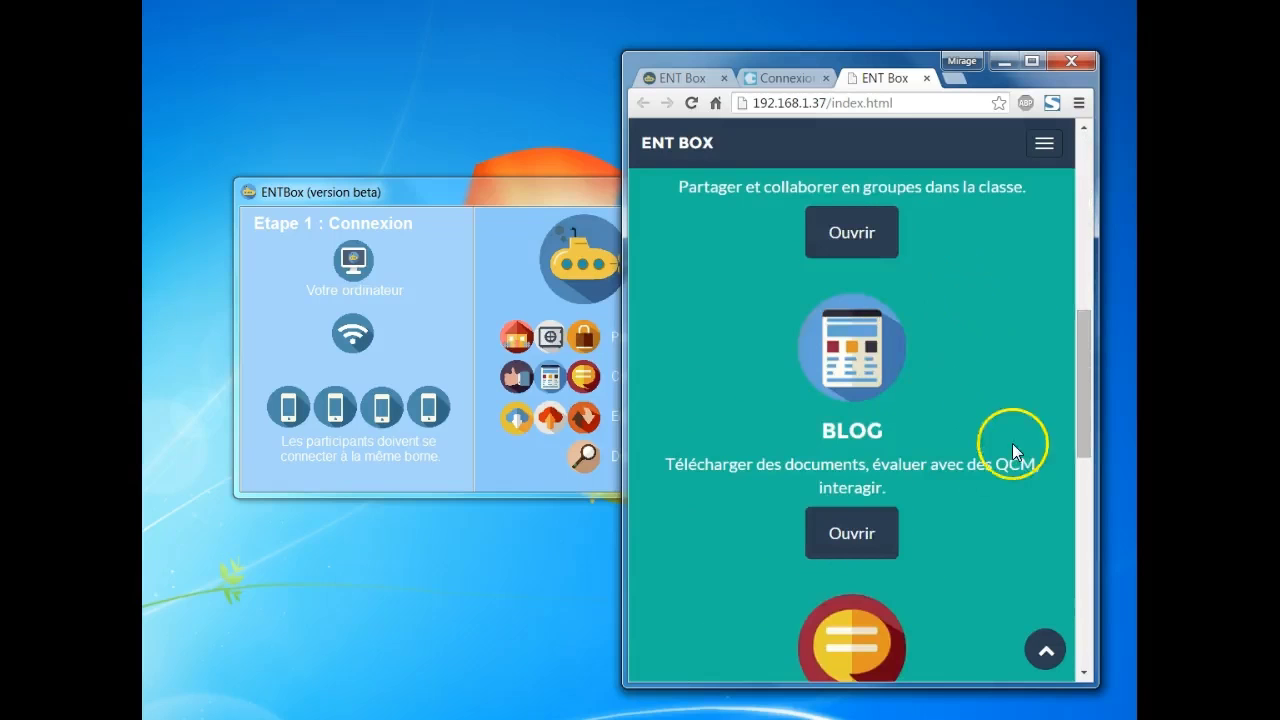